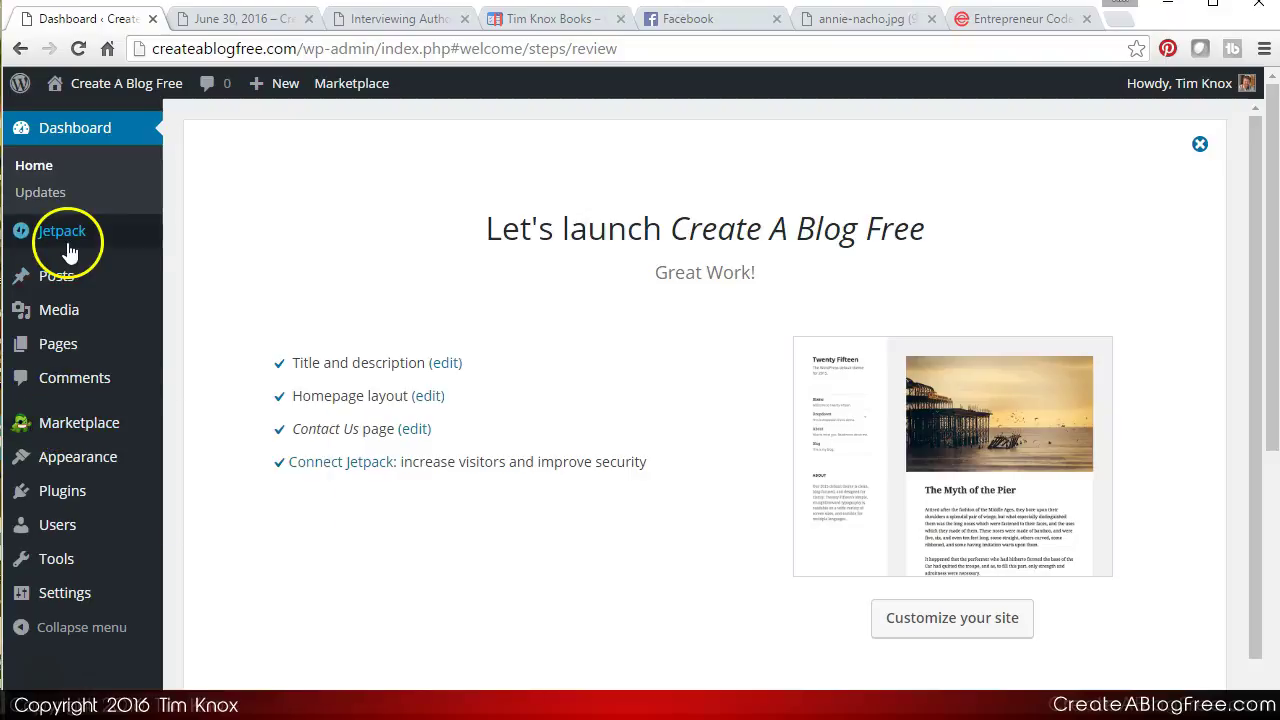
- Go to the Posts > Categories page to manage post categories
mouse_move(66, 268)
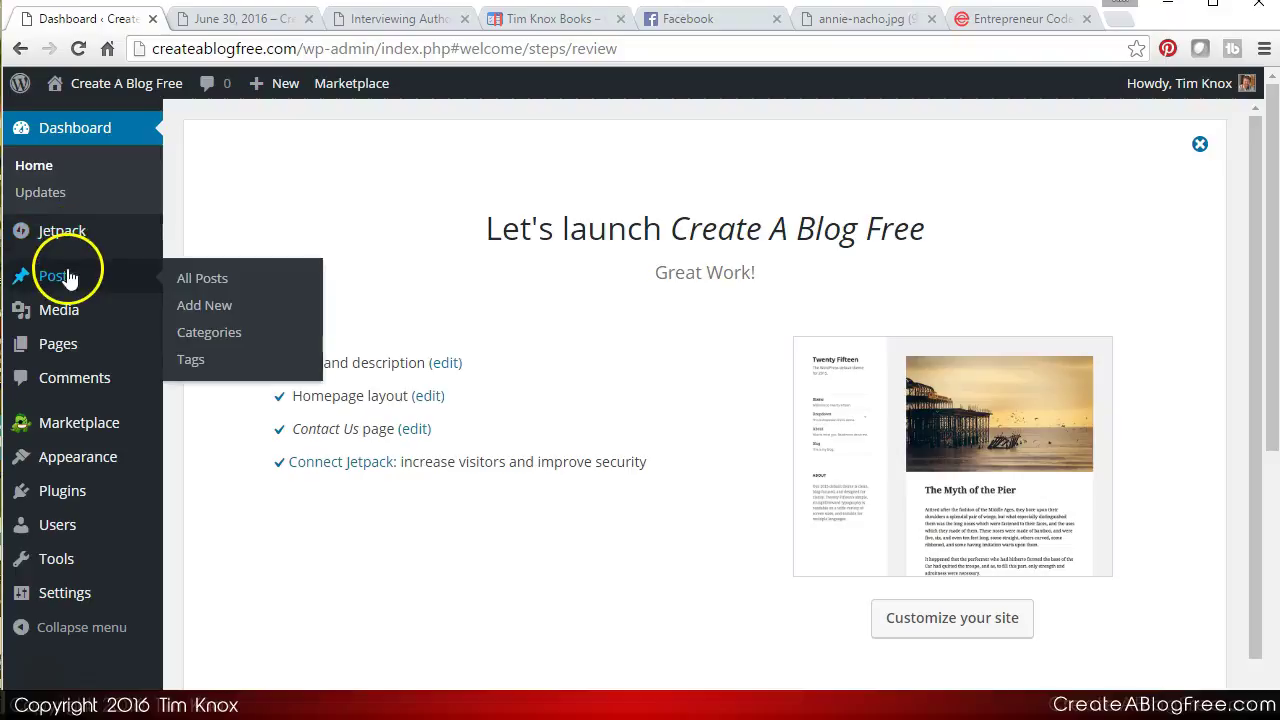
left_click(208, 335)
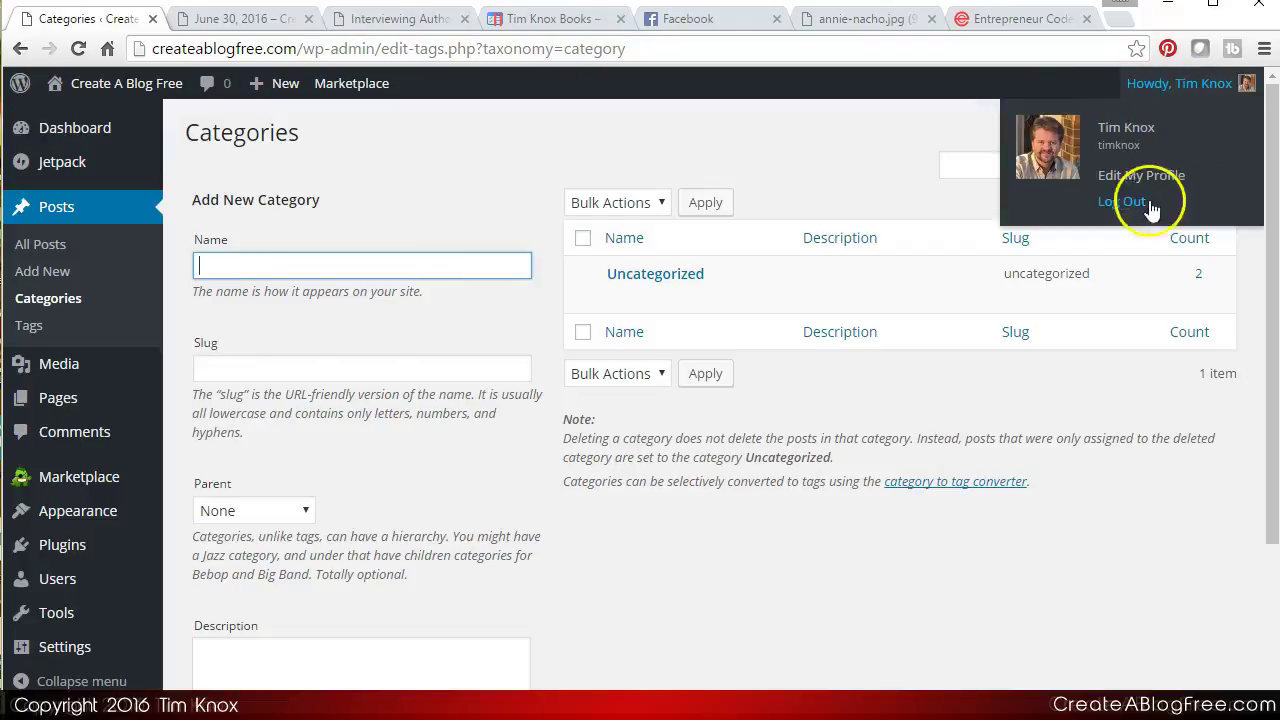
- Expand the Help panel explaining categories versus tags
left_click(1210, 116)
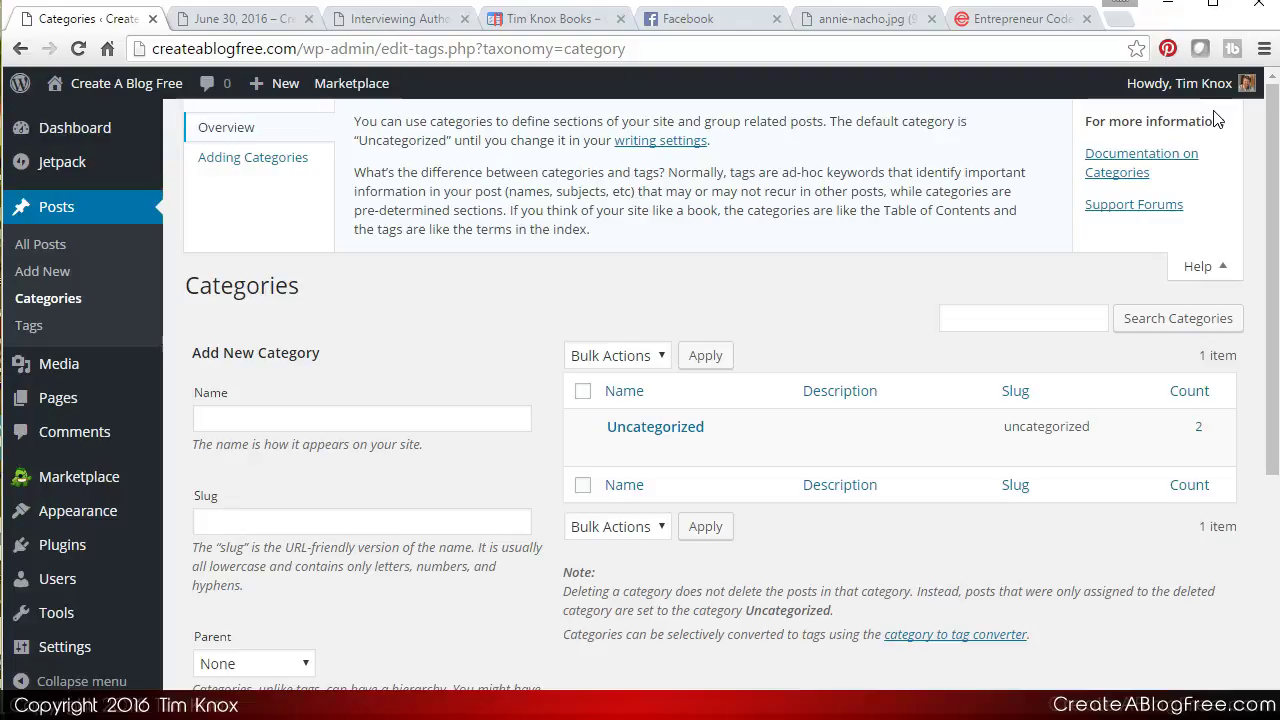
left_click(415, 18)
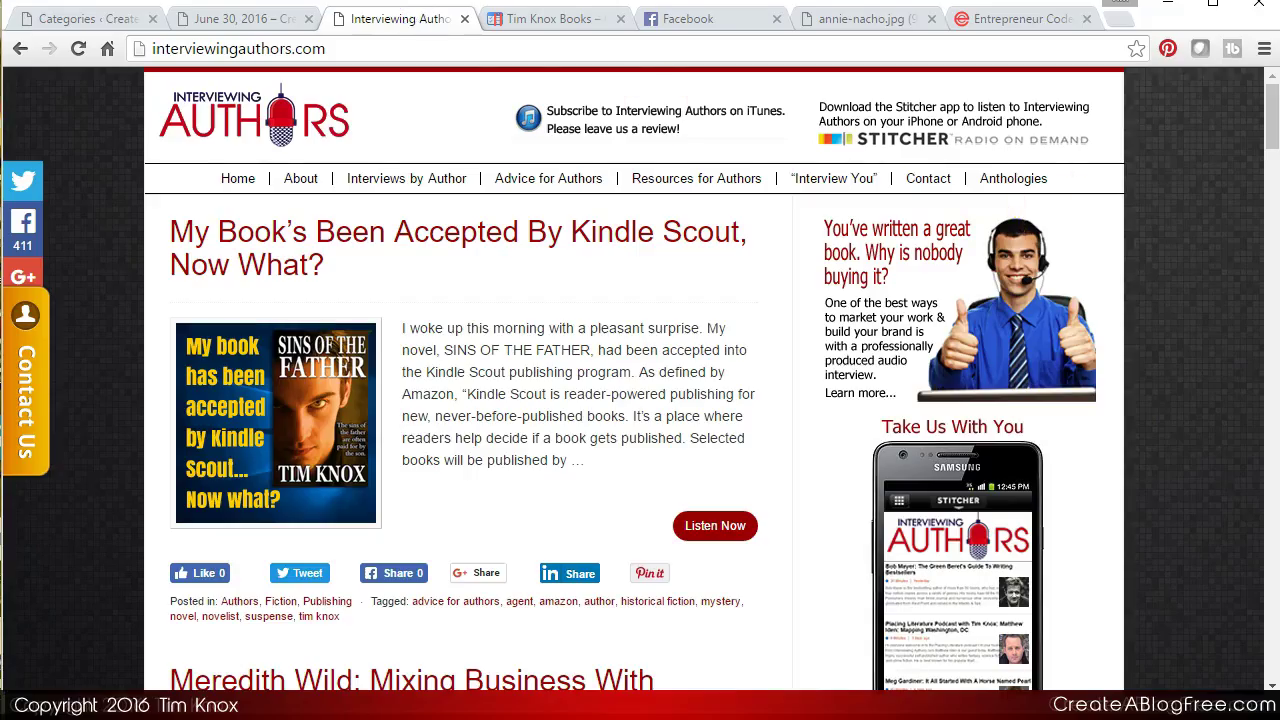
left_click_drag(1272, 120, 1268, 318)
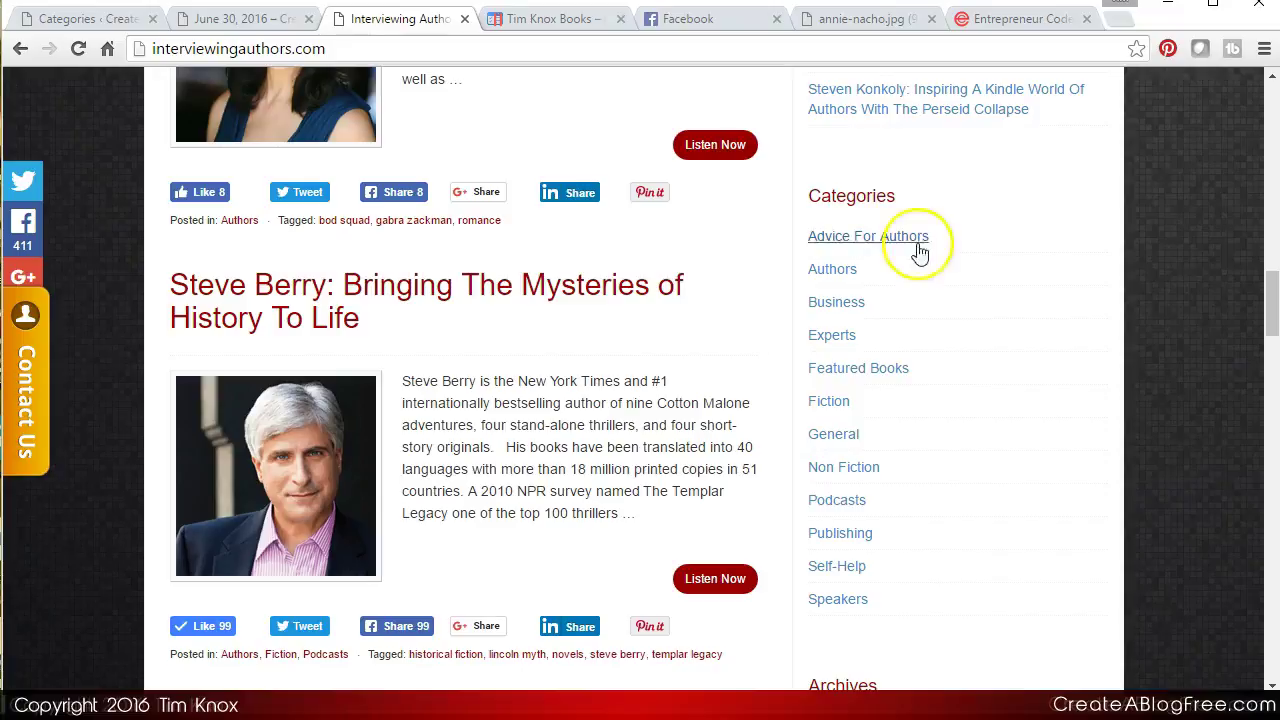
left_click(835, 304)
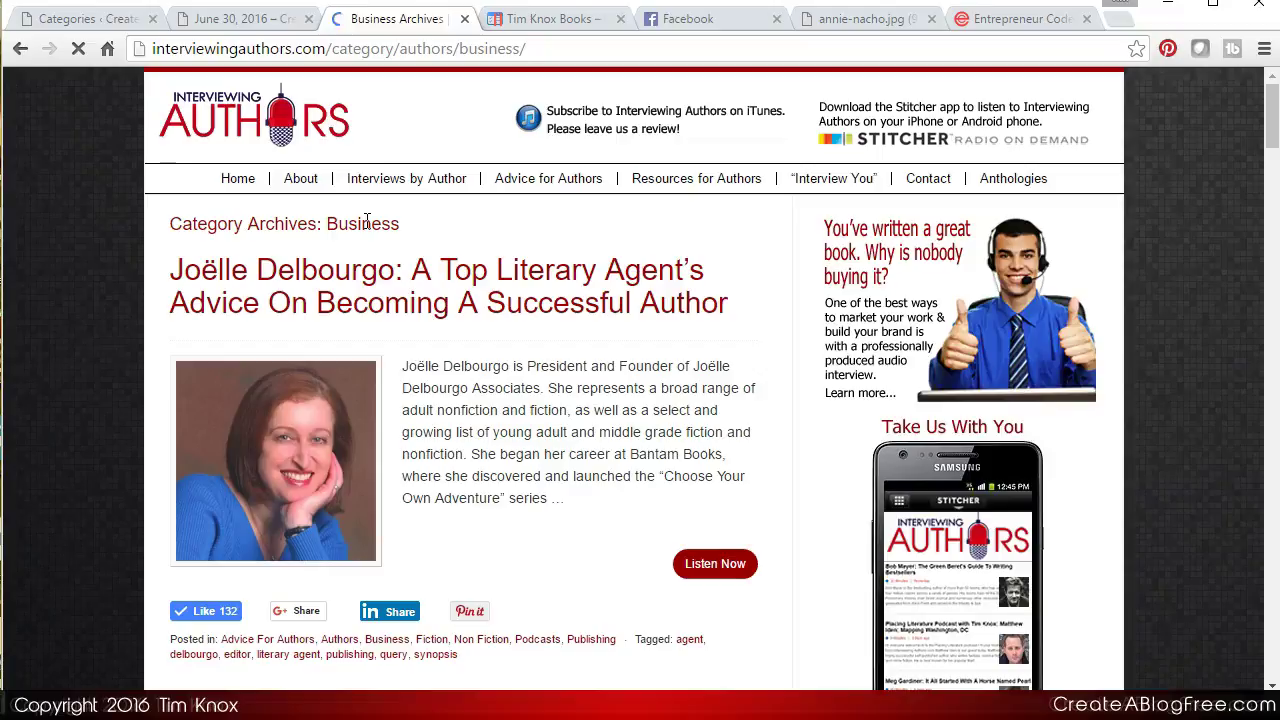
left_click(90, 22)
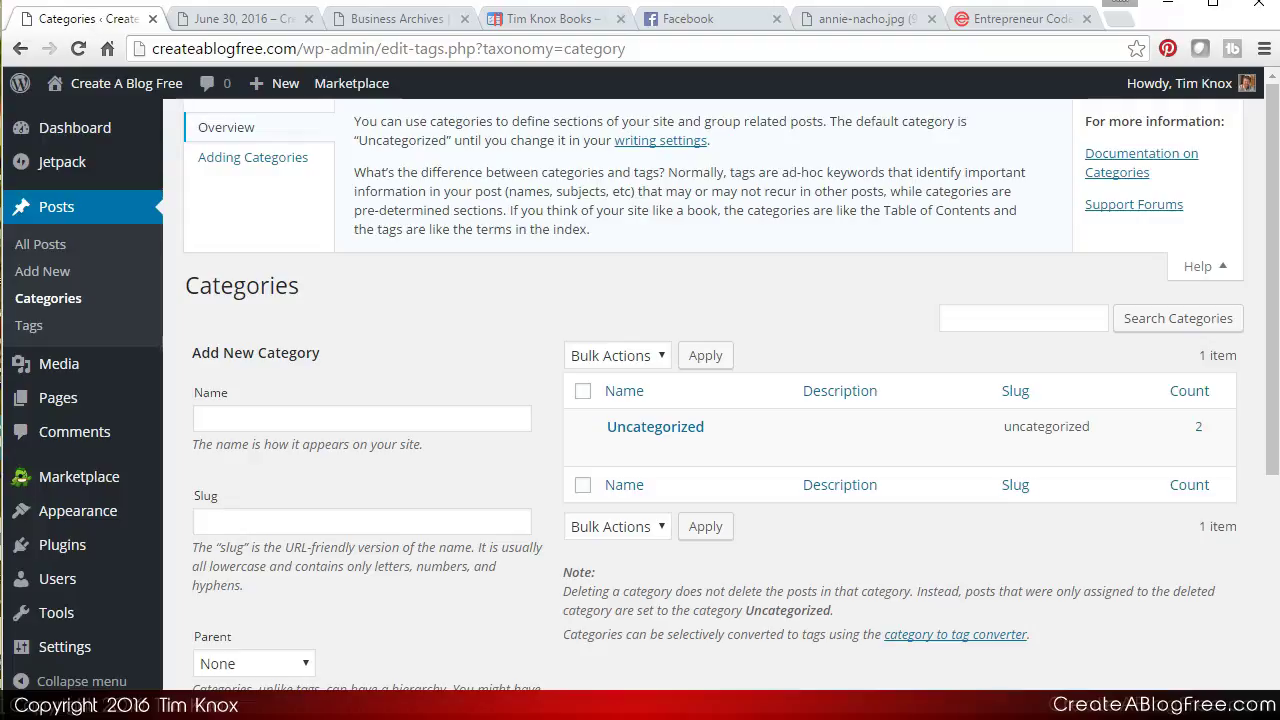
- Collapse the help panel and open the Uncategorized category's edit page
left_click(1226, 268)
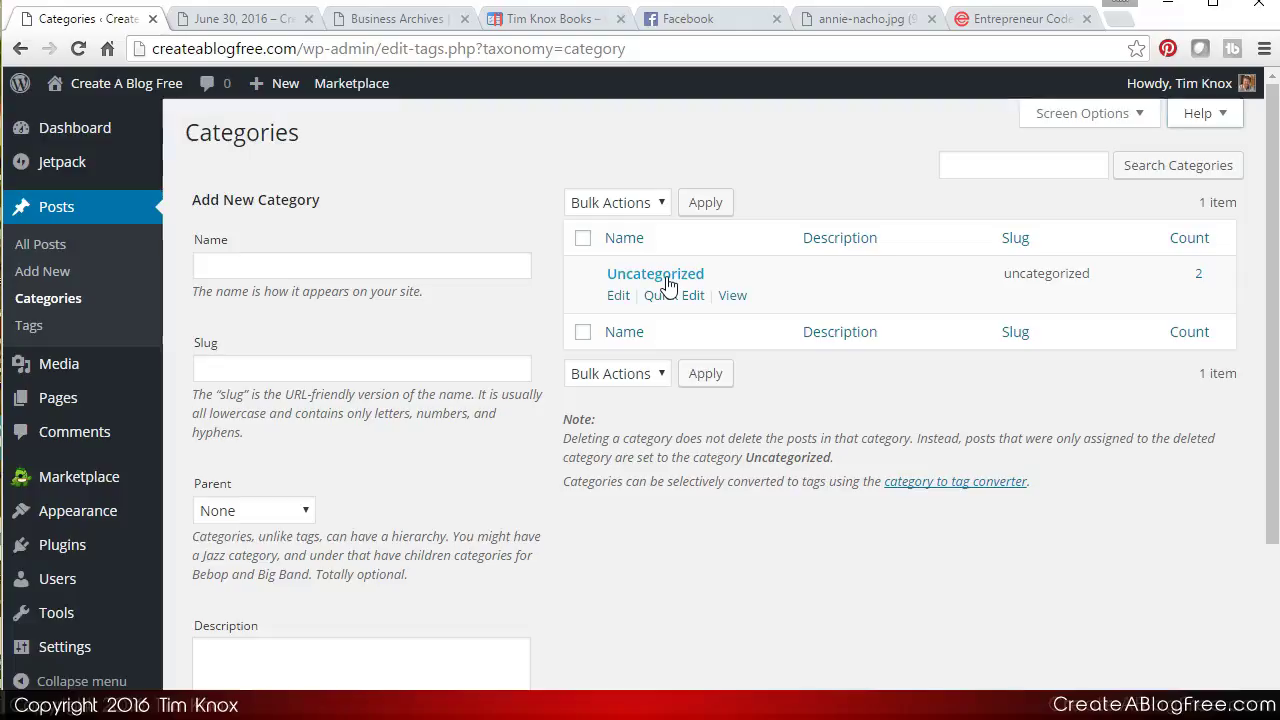
left_click(628, 280)
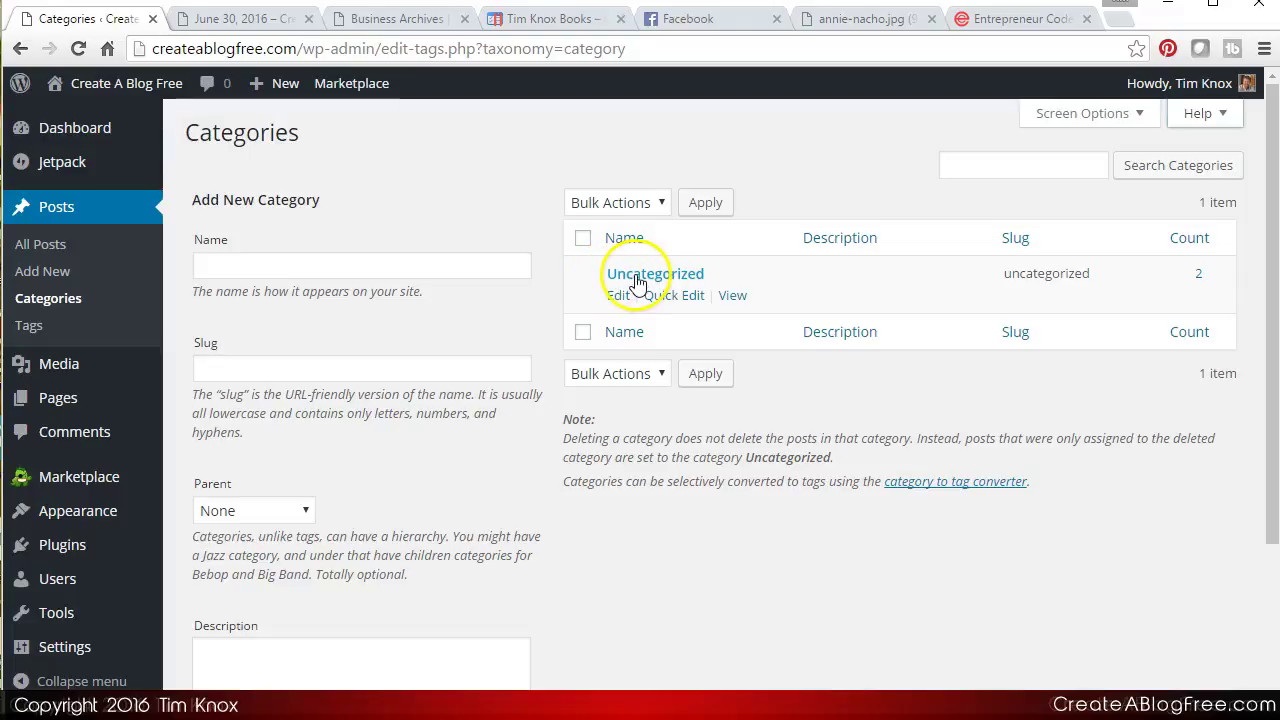
left_click(618, 296)
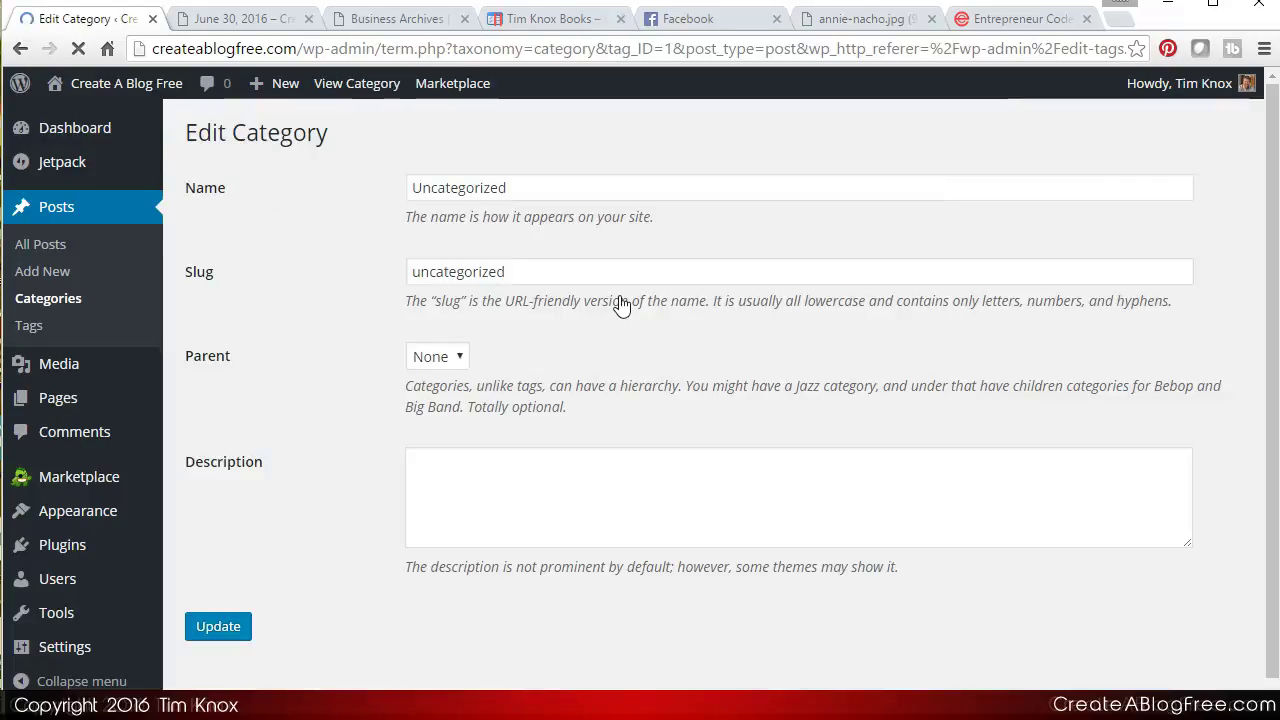
- Rename Uncategorized to Blogging with the slug blogging
left_click(486, 188)
left_click_drag(512, 188, 409, 187)
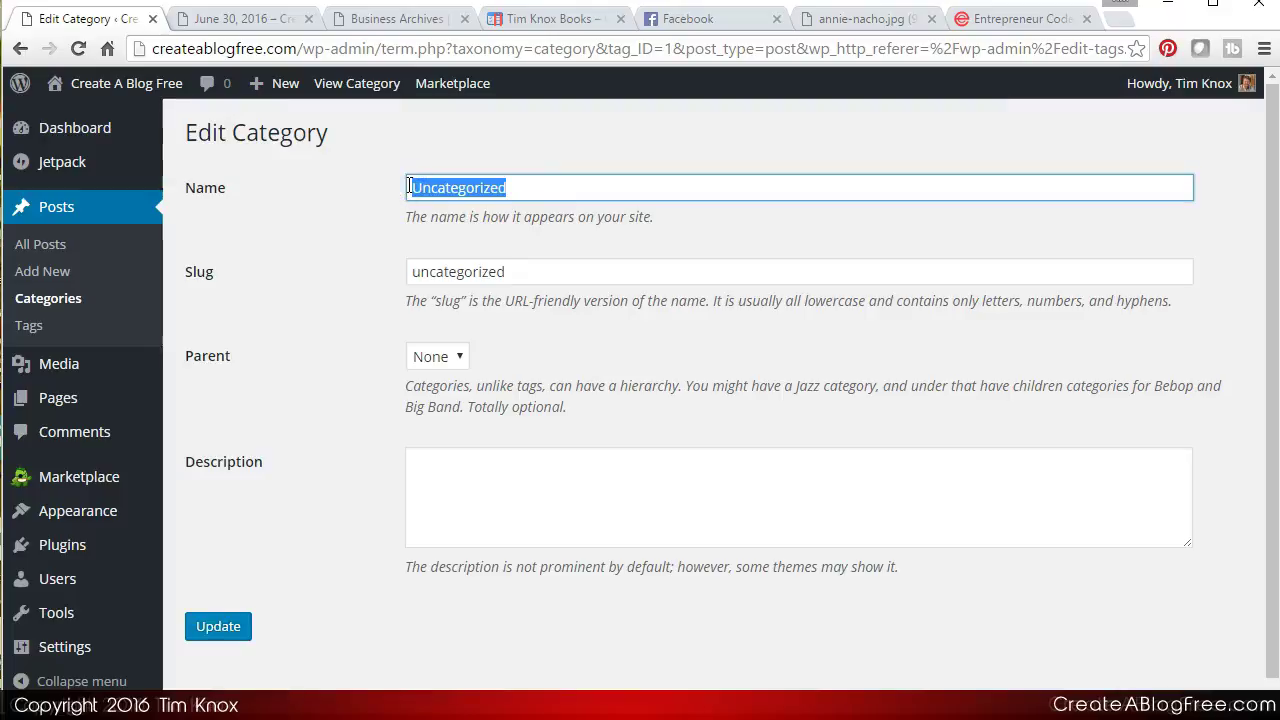
type("Blogging")
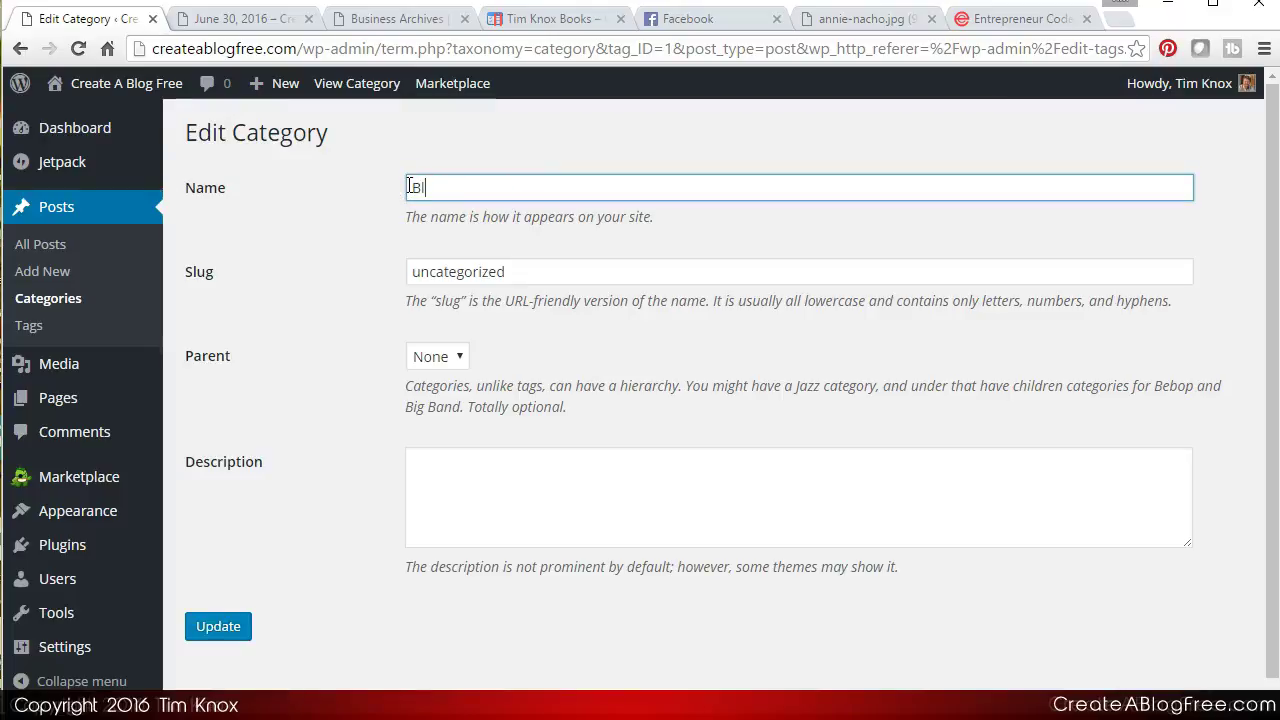
key("Tab")
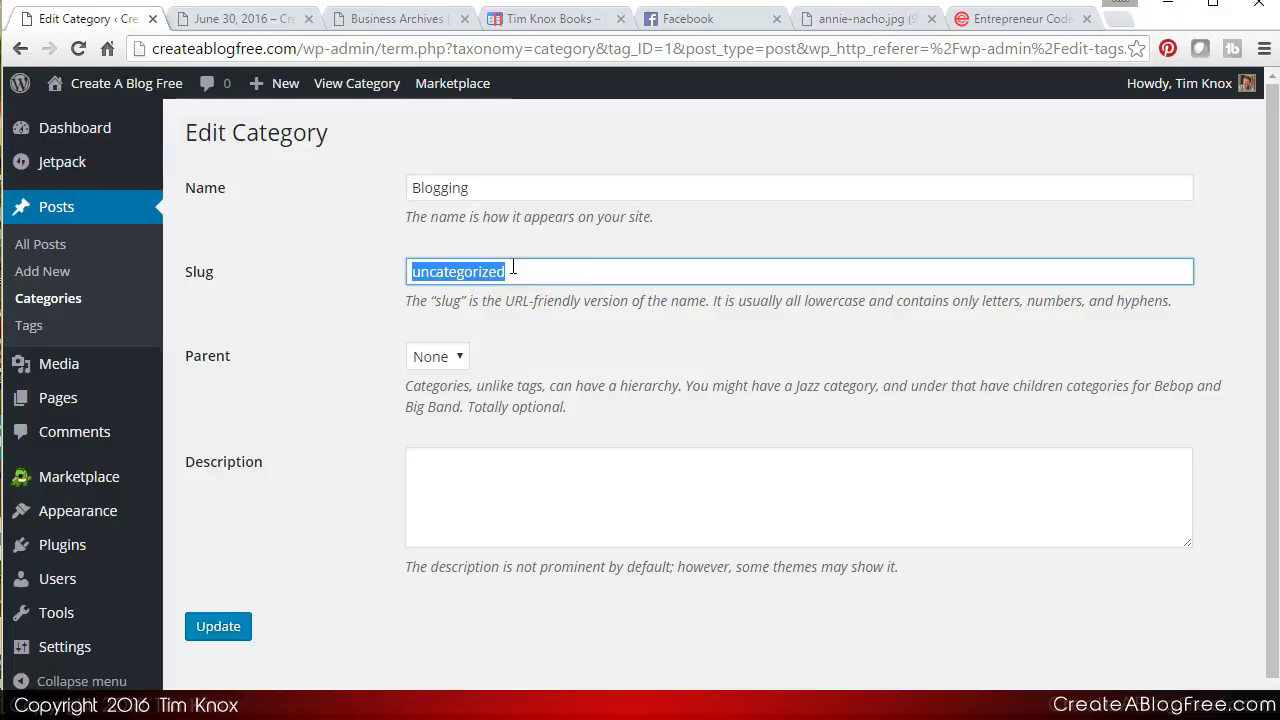
type("bloggi")
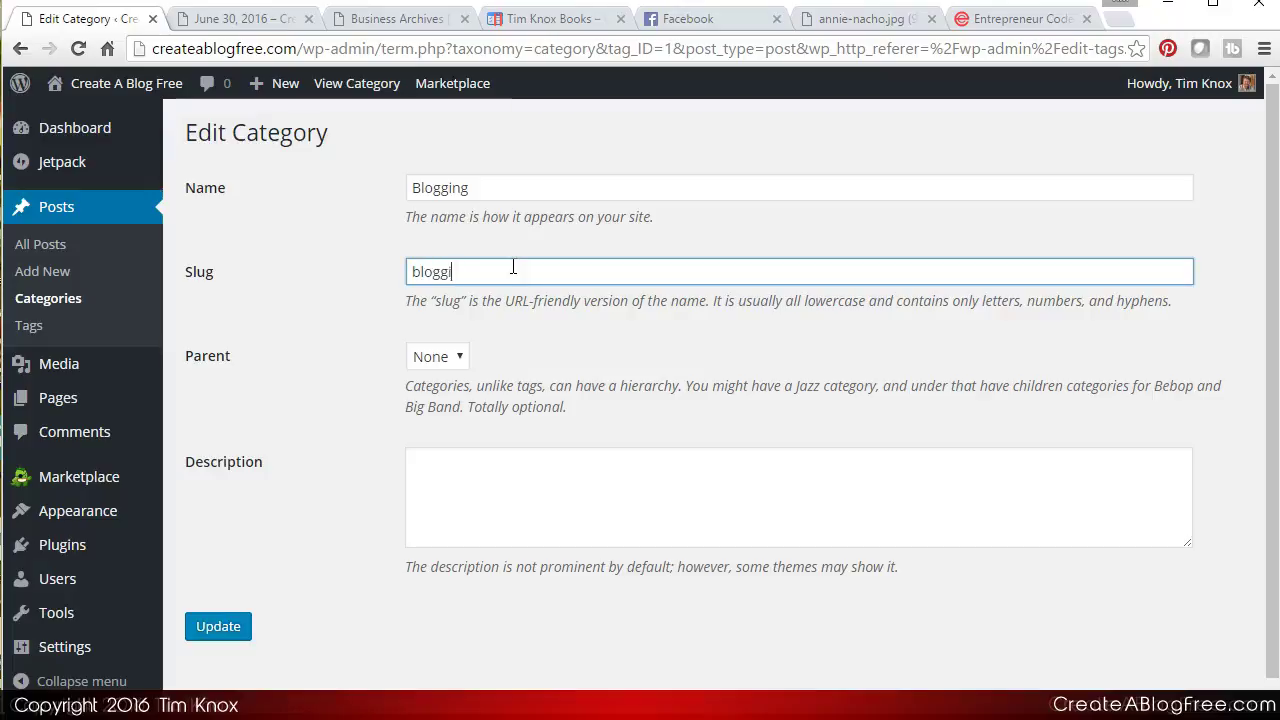
type("ng")
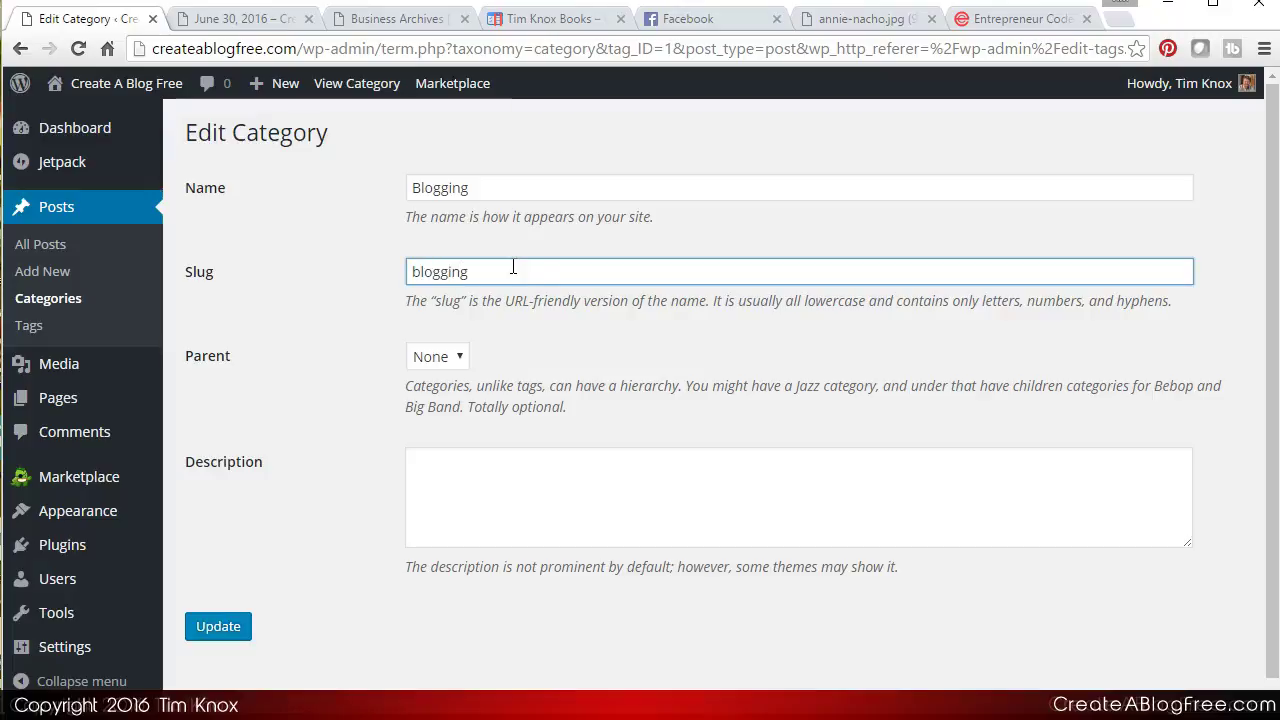
- Add the description 'This category is about blogging.' and update the category
left_click(457, 358)
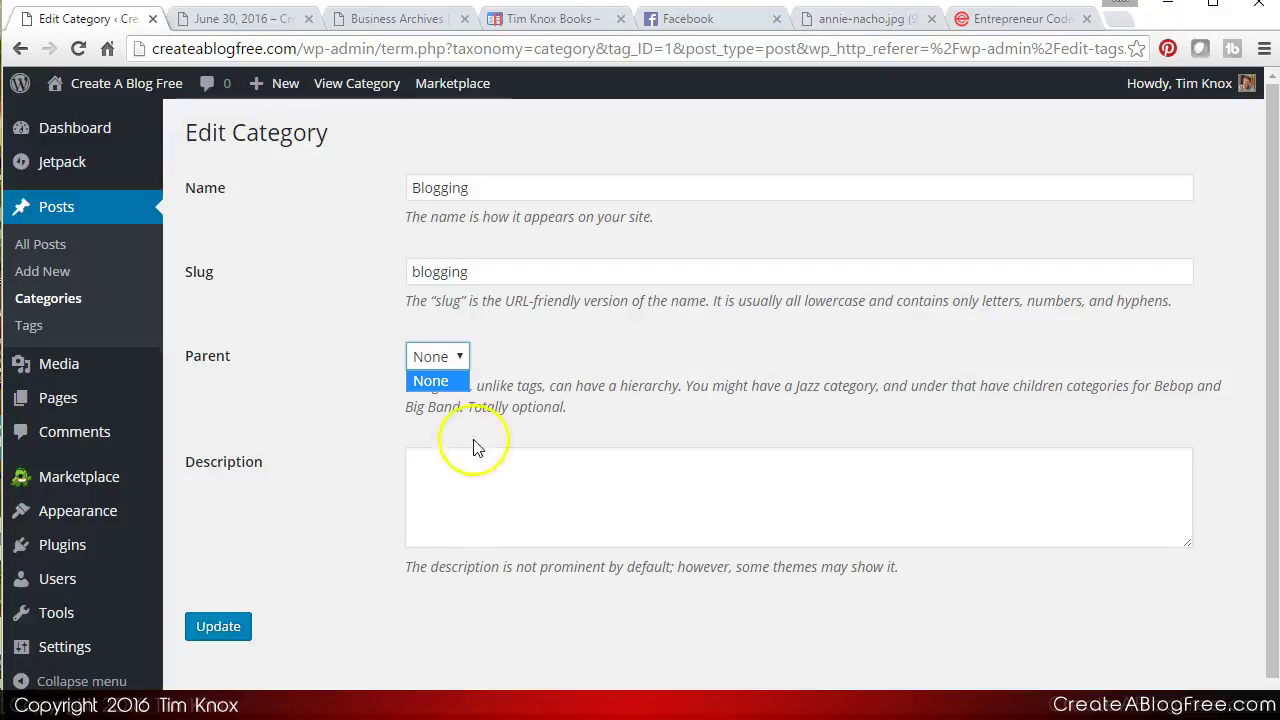
left_click(447, 475)
type("This cate")
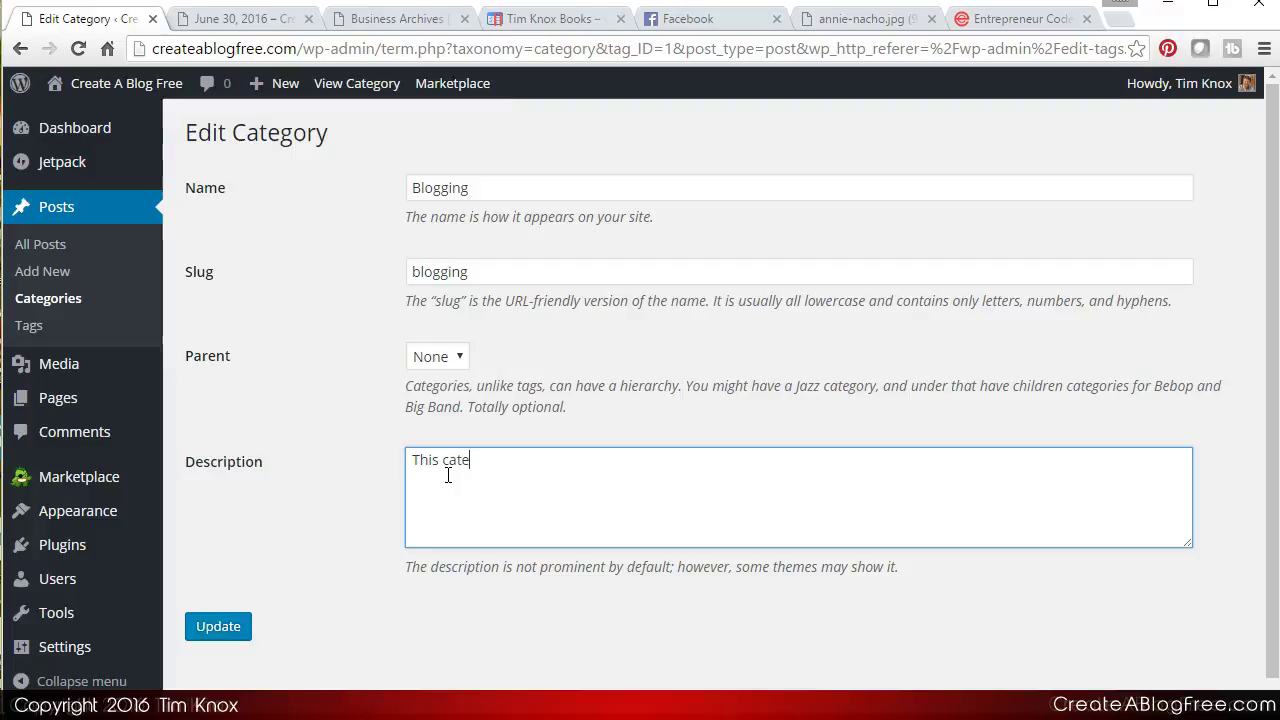
type("gory is about bl")
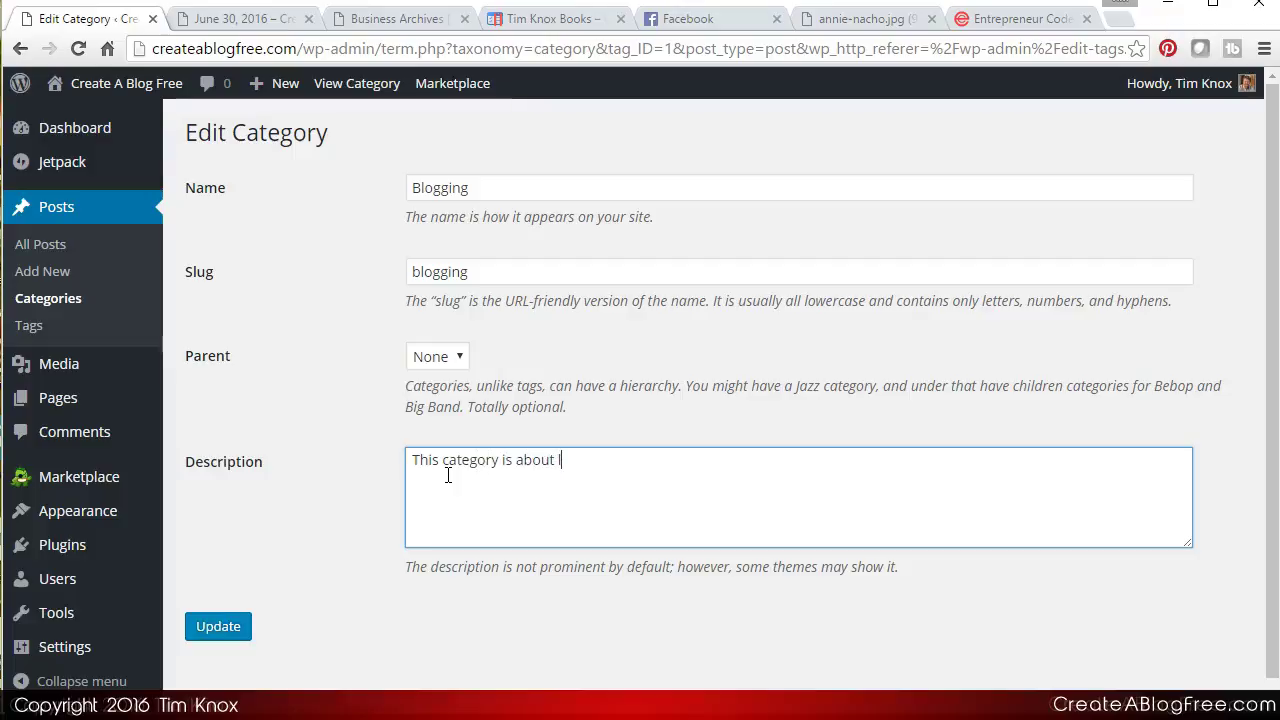
type("oggin")
key("BackSpace")
key("BackSpace")
key("BackSpace")
type("ging.")
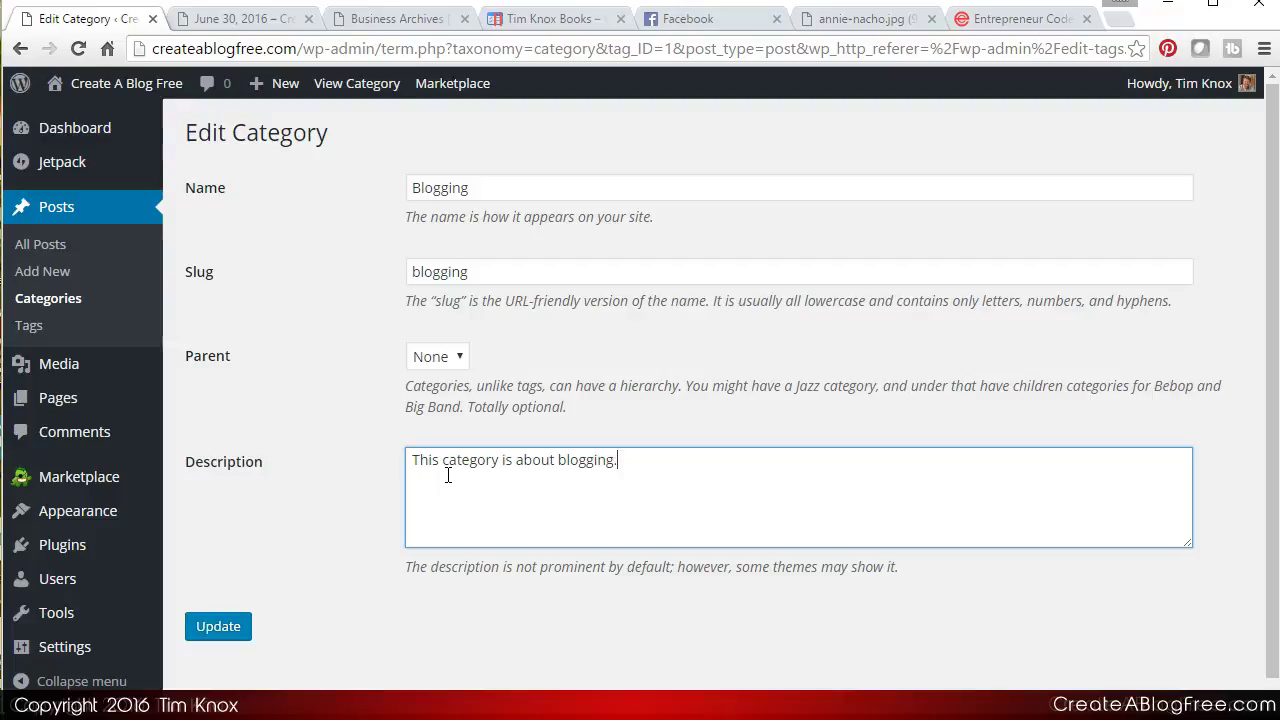
left_click(220, 636)
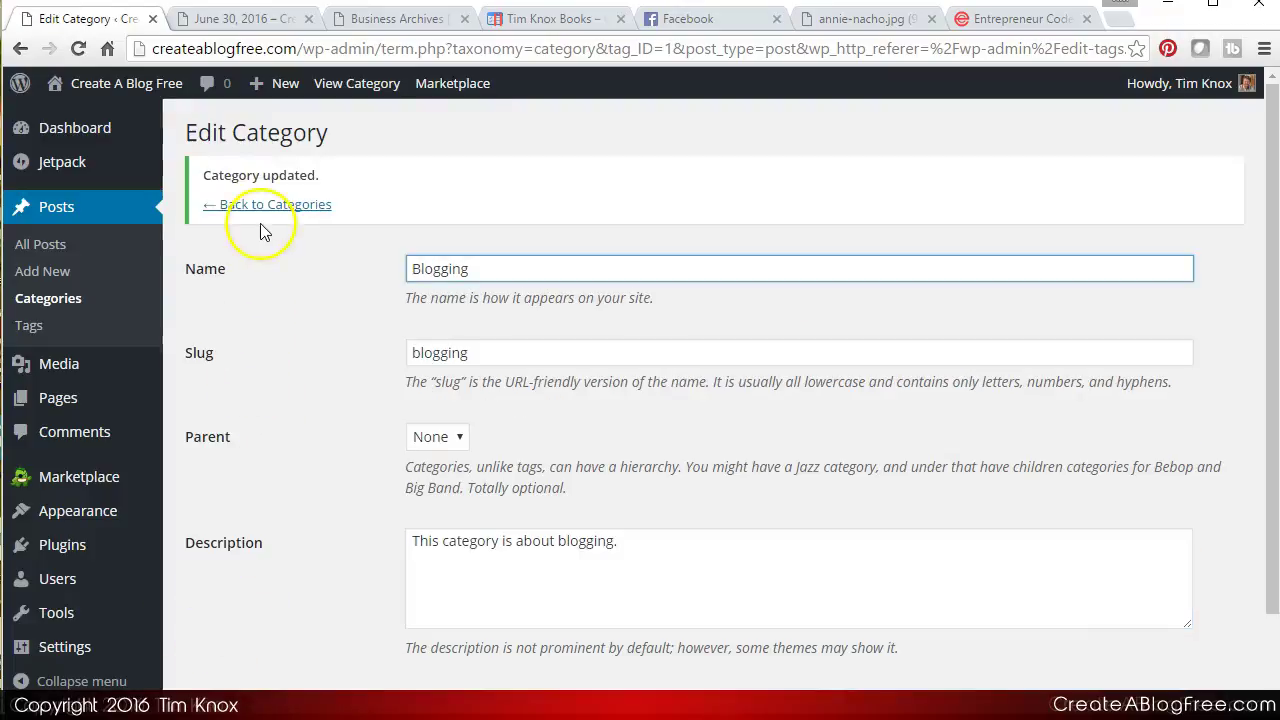
- Return to Categories, then view the live site's Blogging archive with its new description
left_click(276, 206)
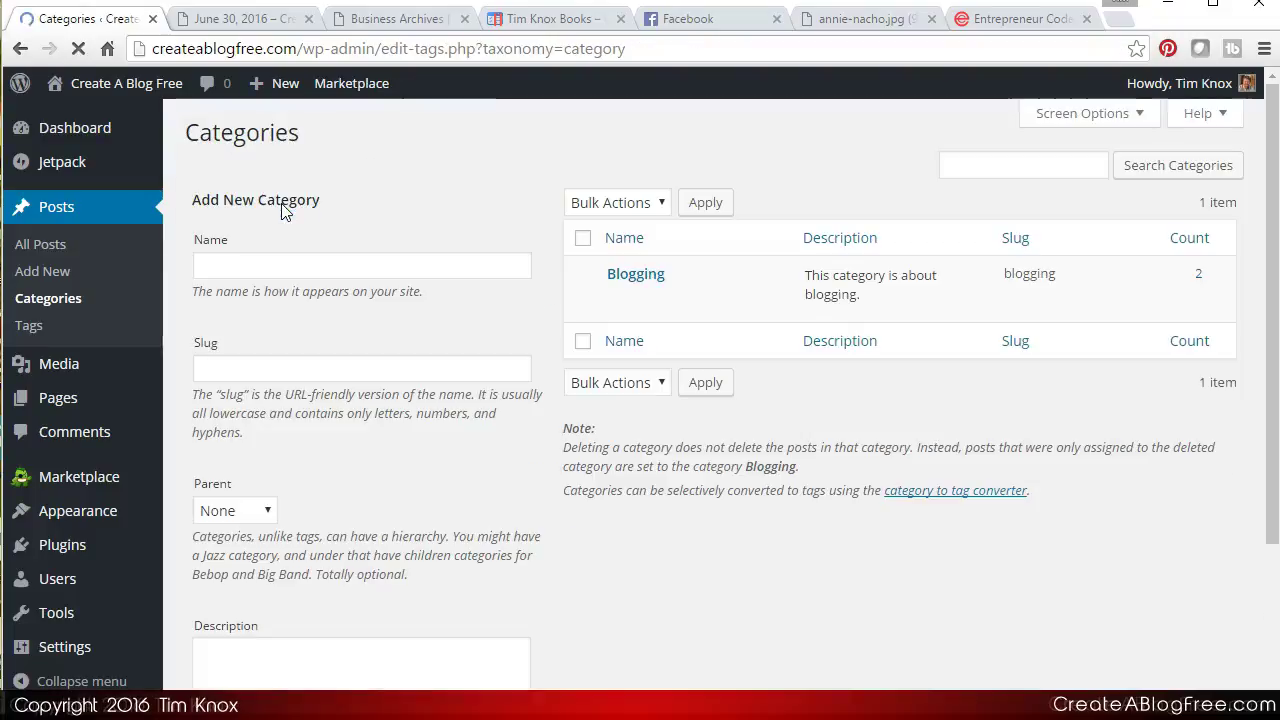
mouse_move(590, 288)
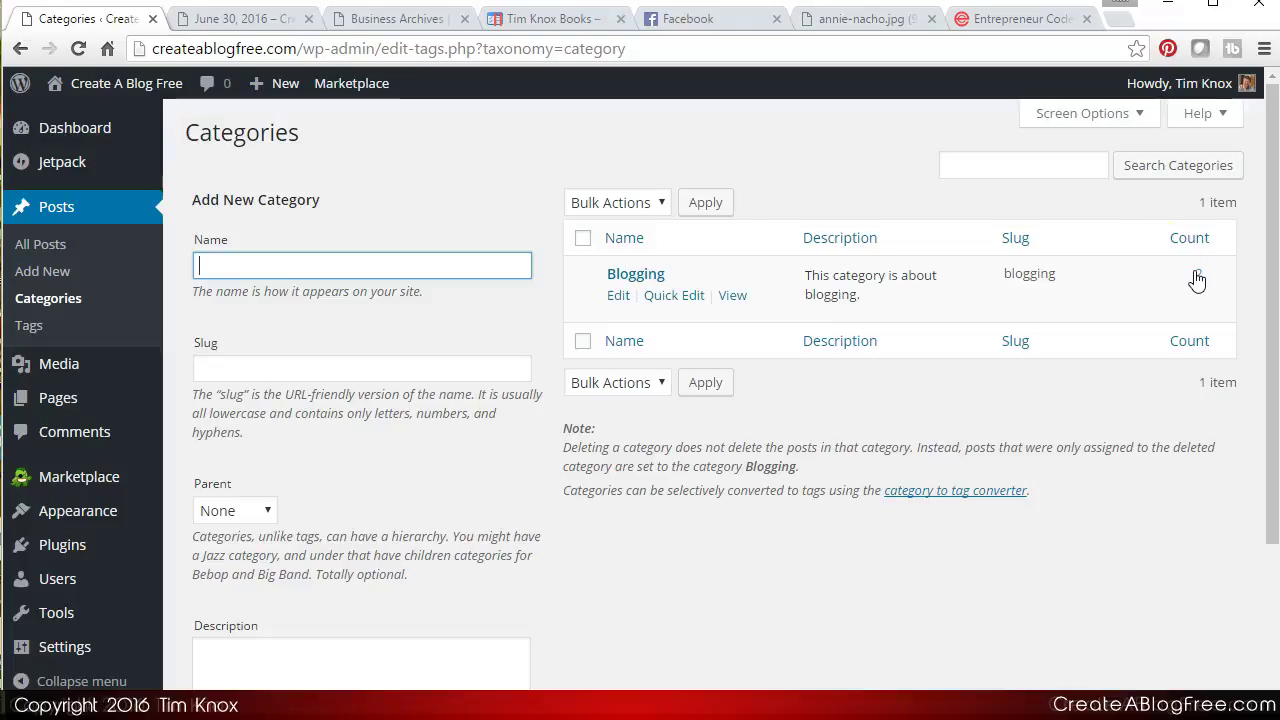
left_click(272, 18)
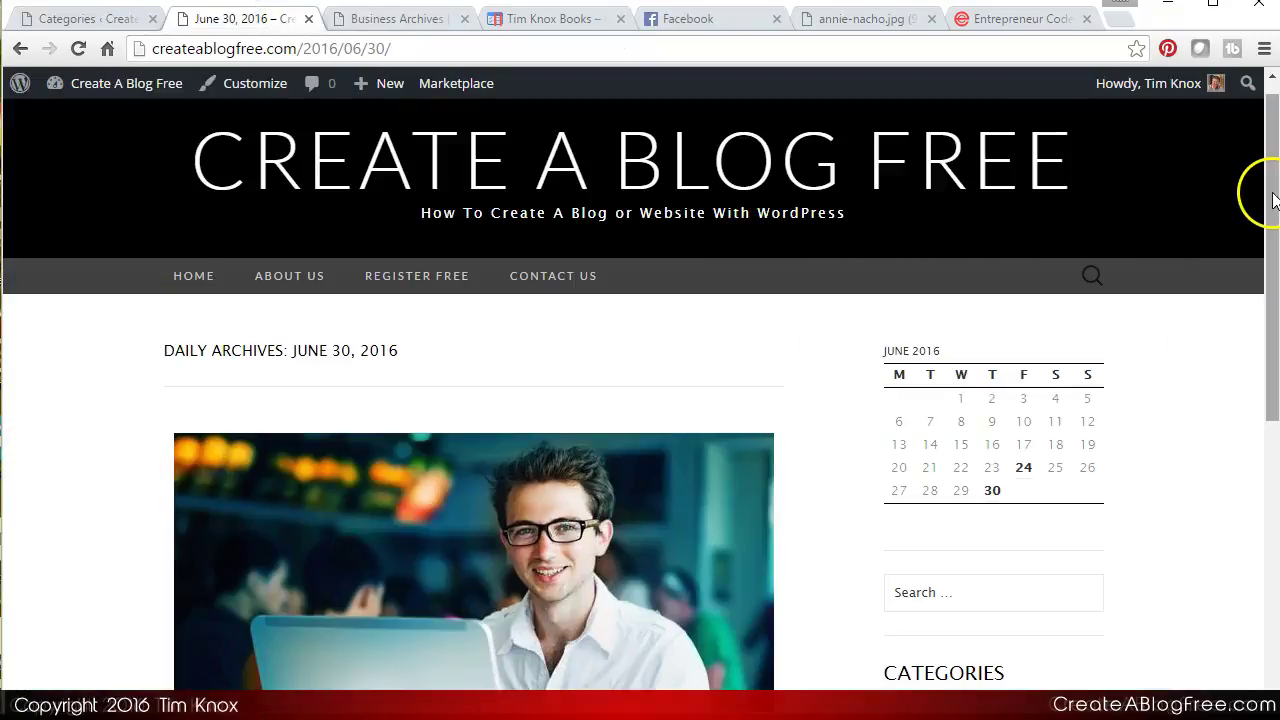
scroll(1258, 260, "down", 3)
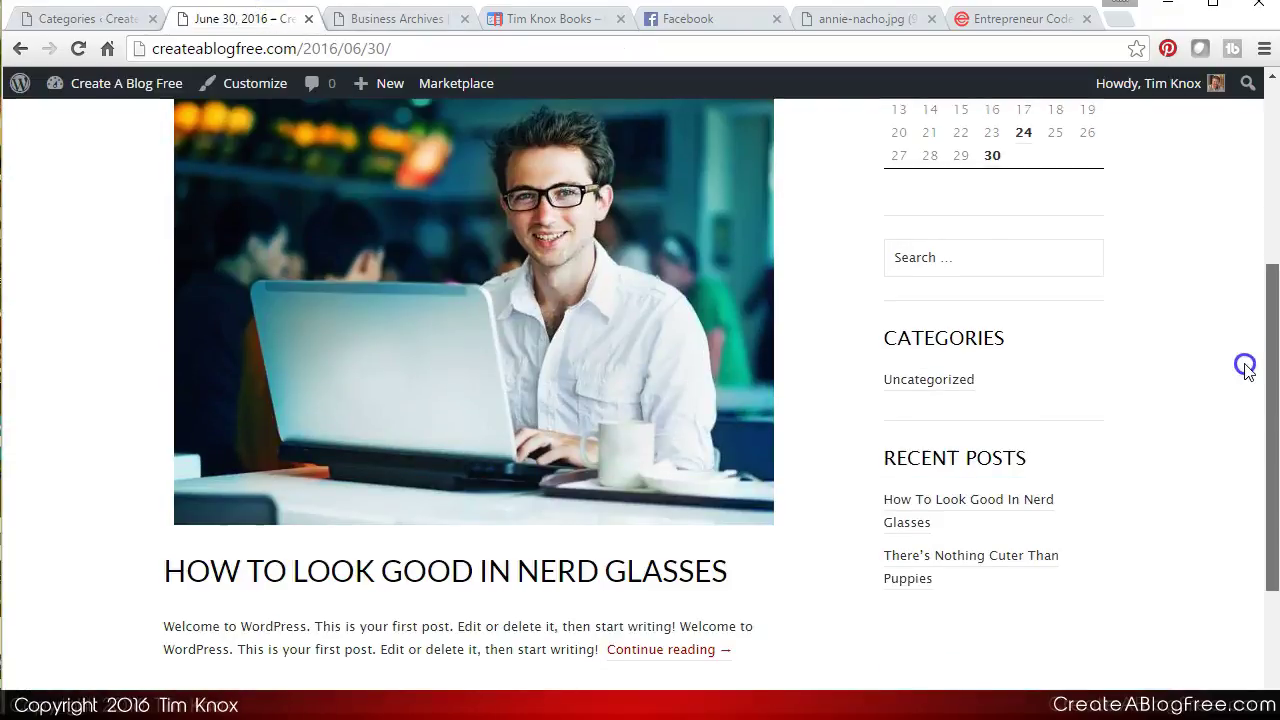
scroll(1245, 390, "down", 1)
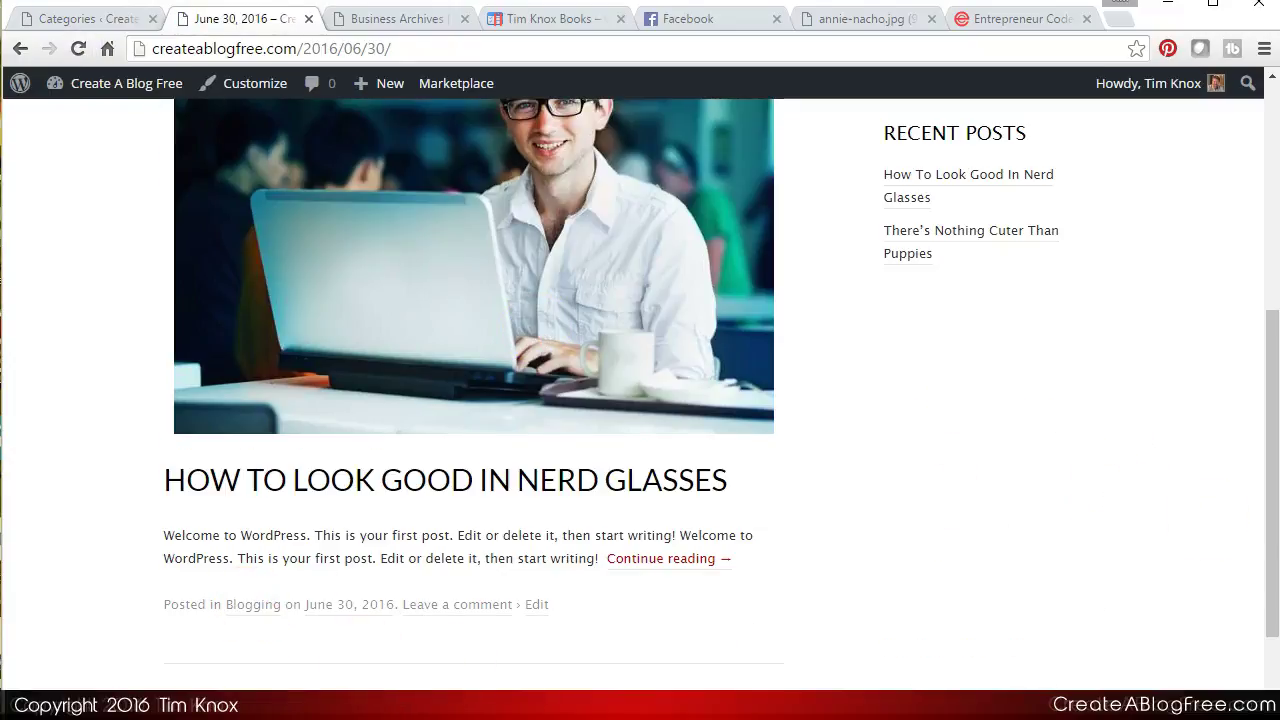
left_click_drag(1277, 435, 1265, 280)
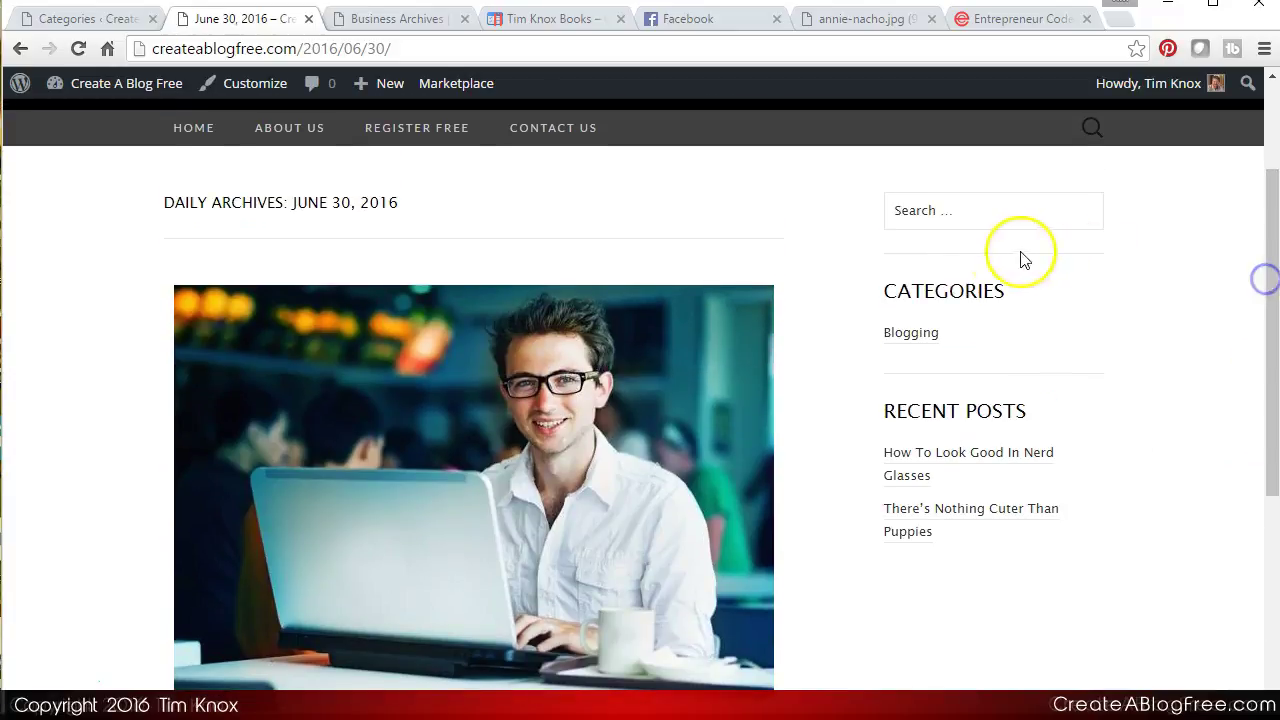
left_click(907, 340)
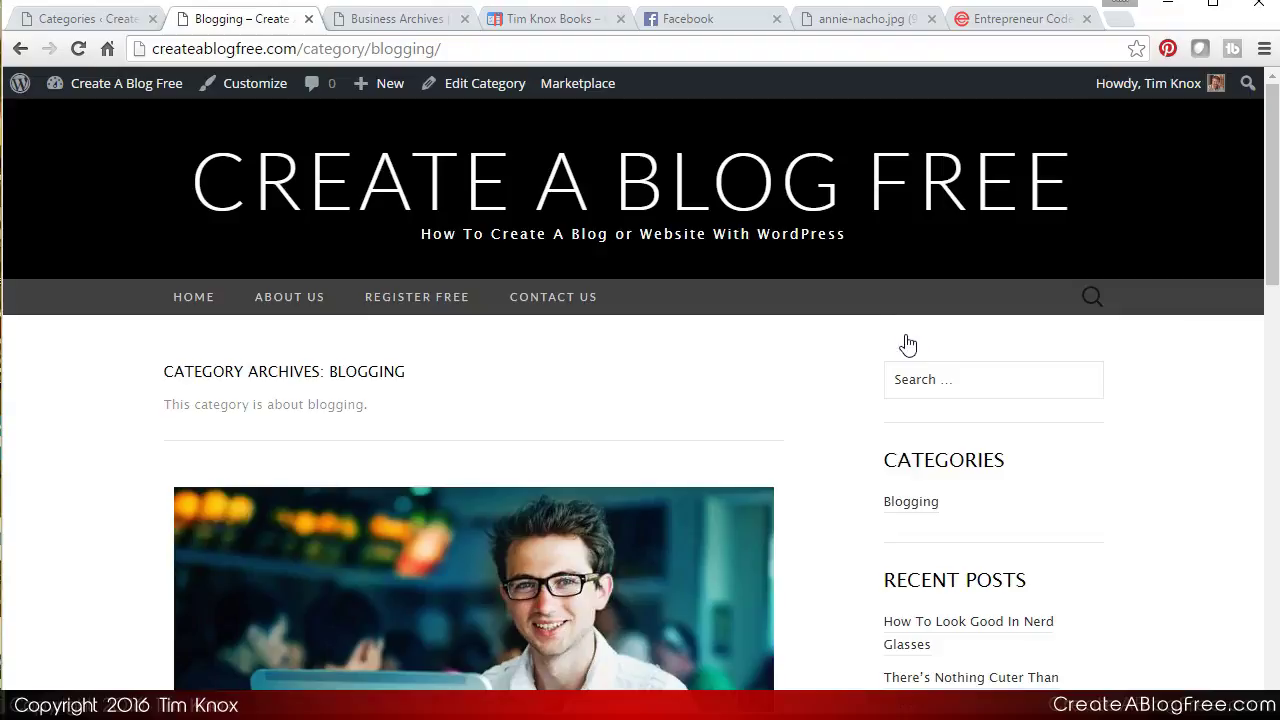
mouse_move(1260, 200)
left_mouse_down()
mouse_move(1271, 466)
mouse_move(1265, 220)
left_mouse_up()
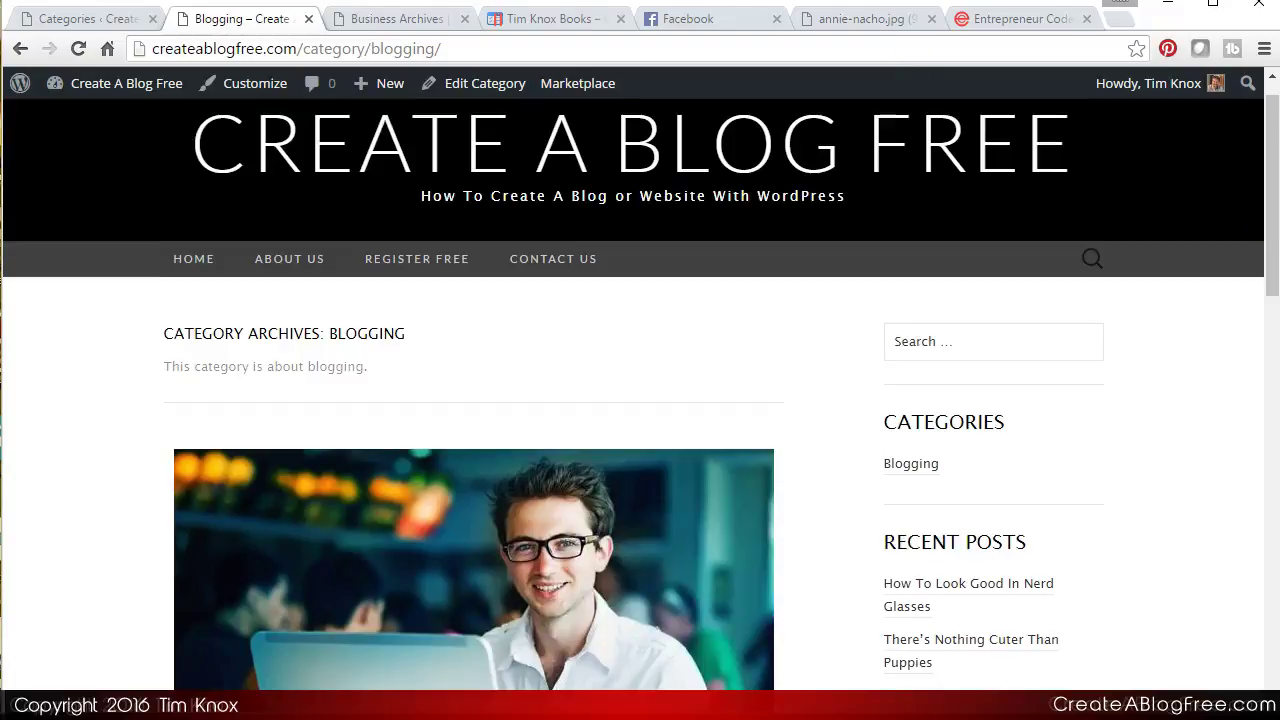
- Add a new category SEO with slug seo
left_click(88, 18)
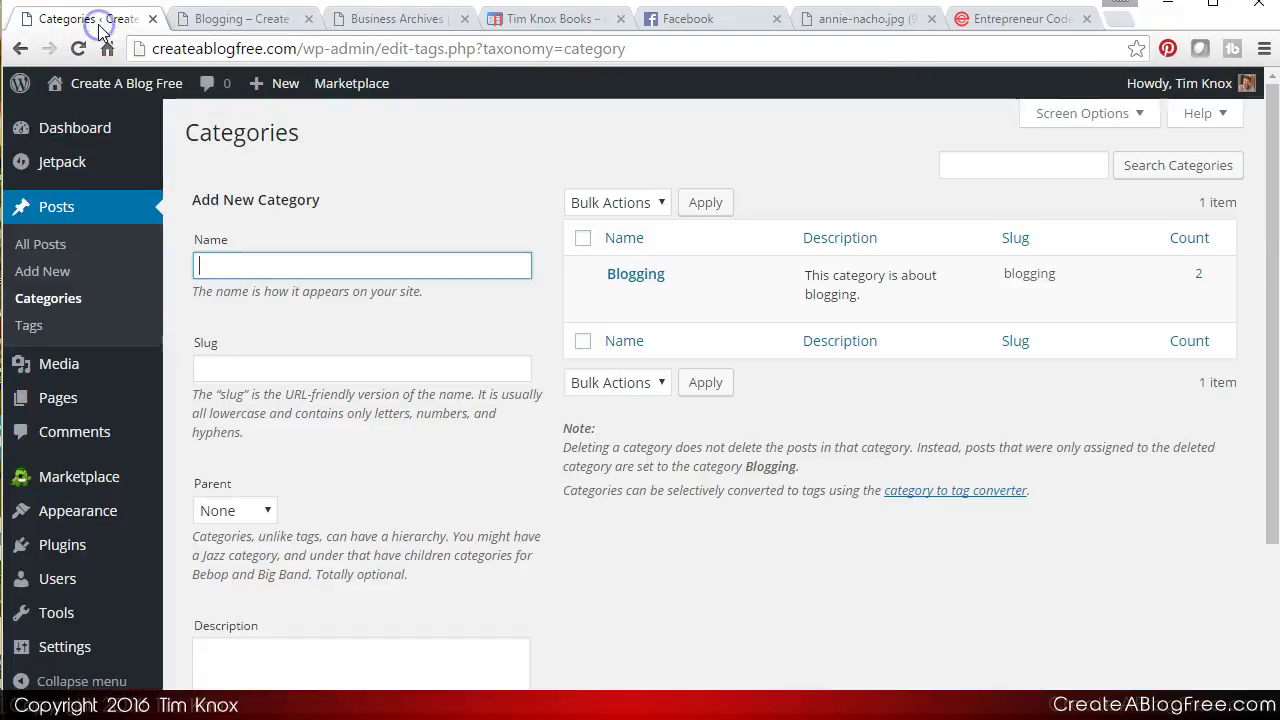
left_click(259, 265)
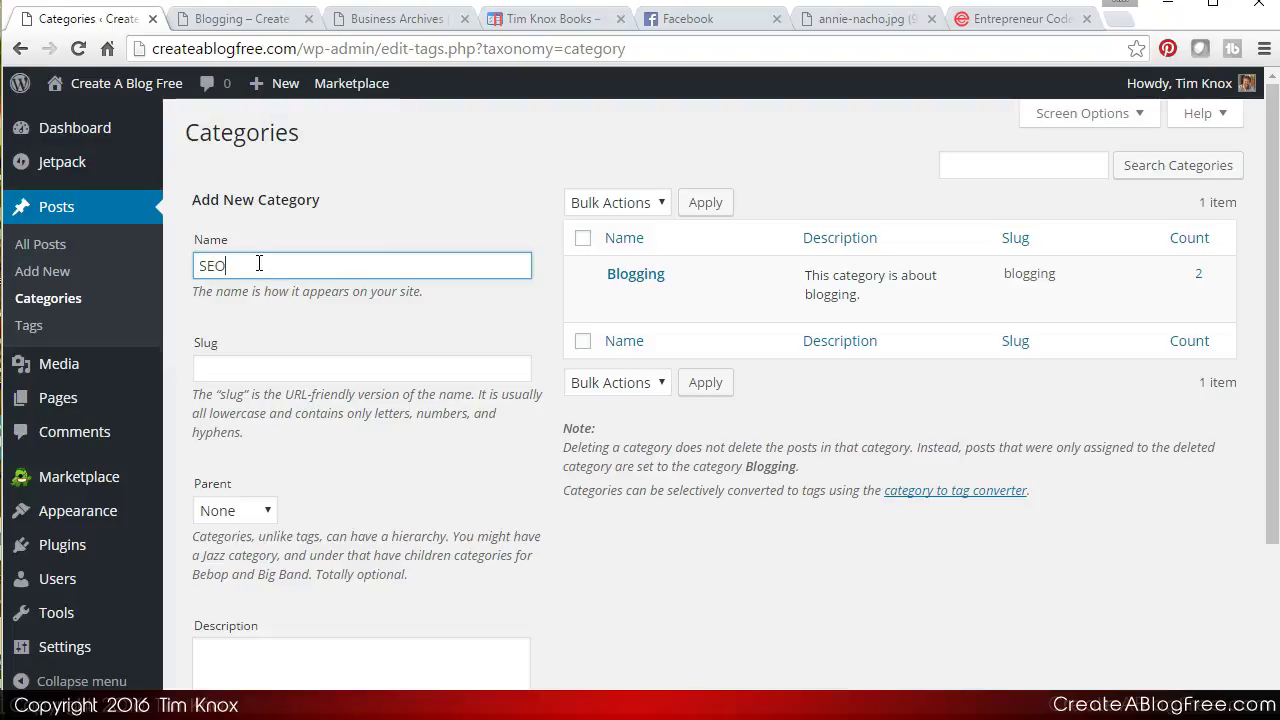
left_click(243, 367)
type("seo")
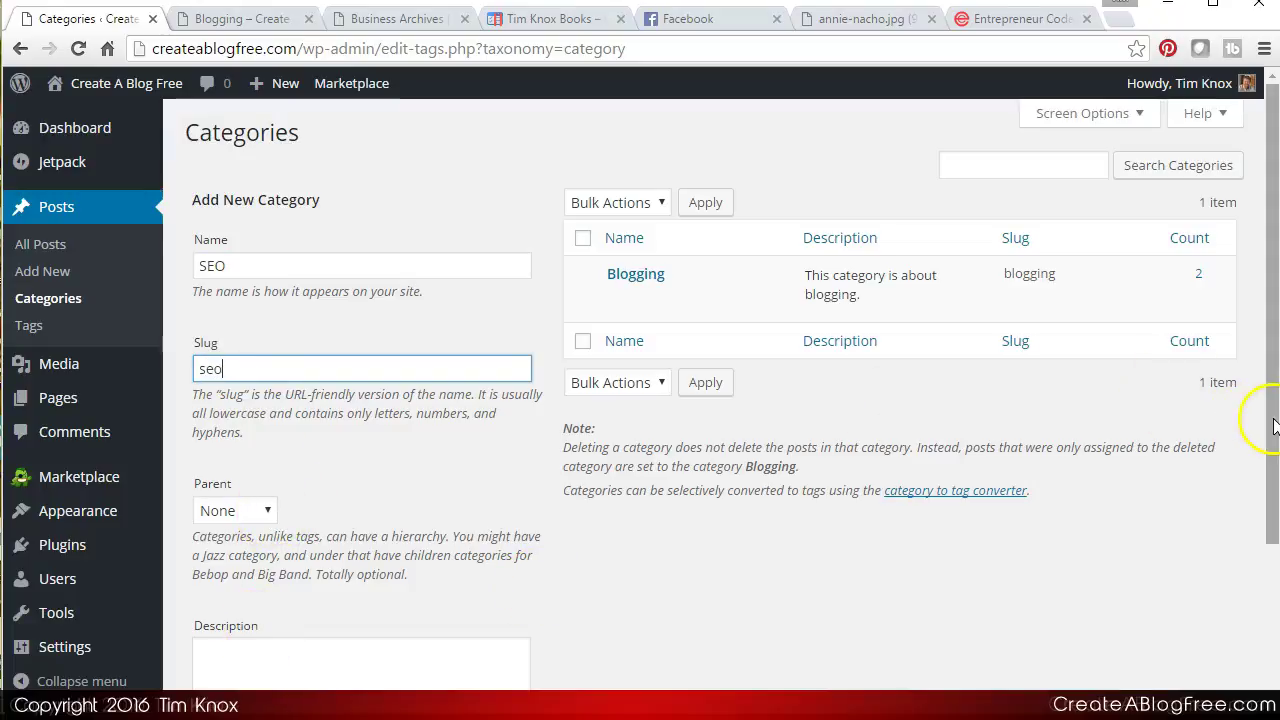
left_click_drag(1272, 426, 1268, 508)
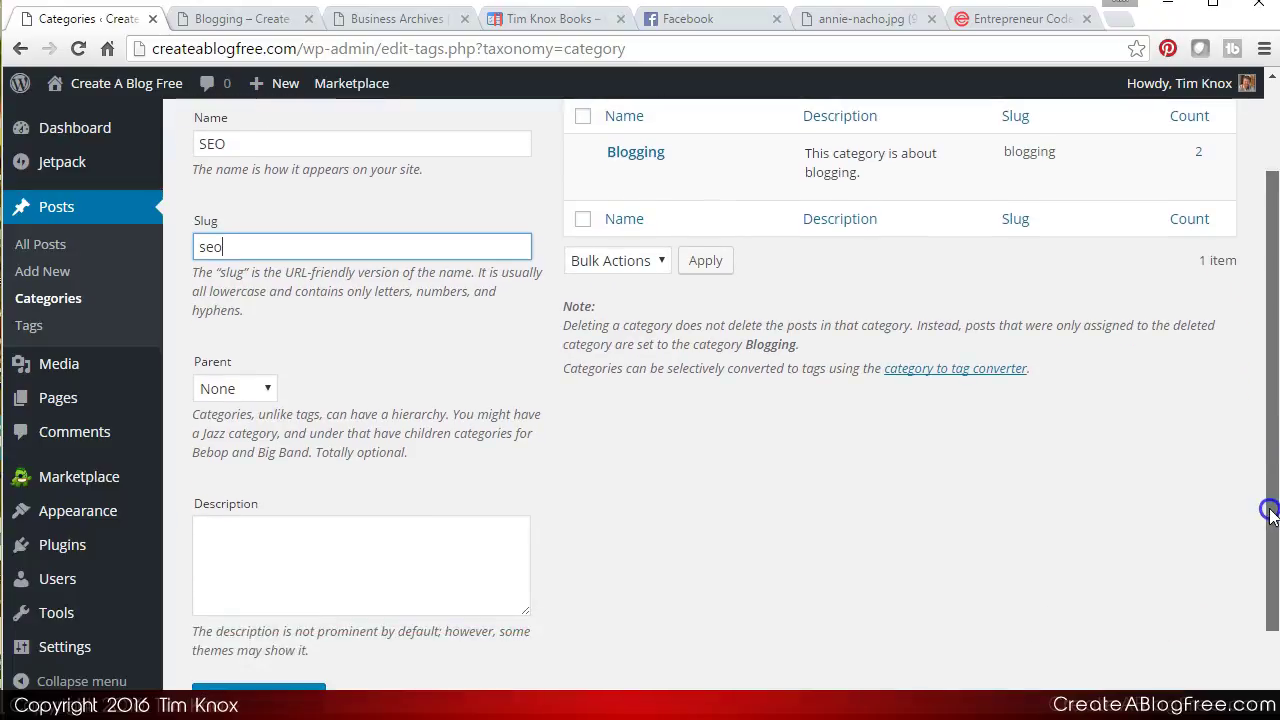
left_click(246, 699)
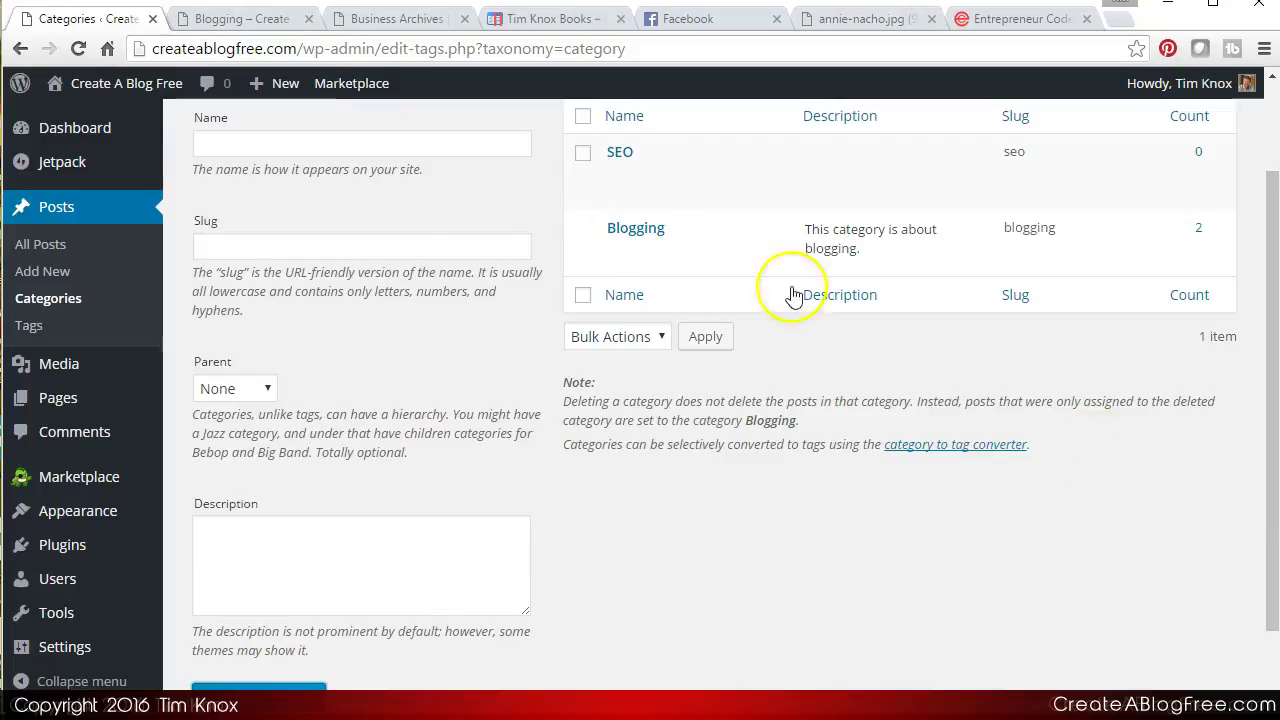
- Add a new category Marketing with slug marketing
left_click(301, 140)
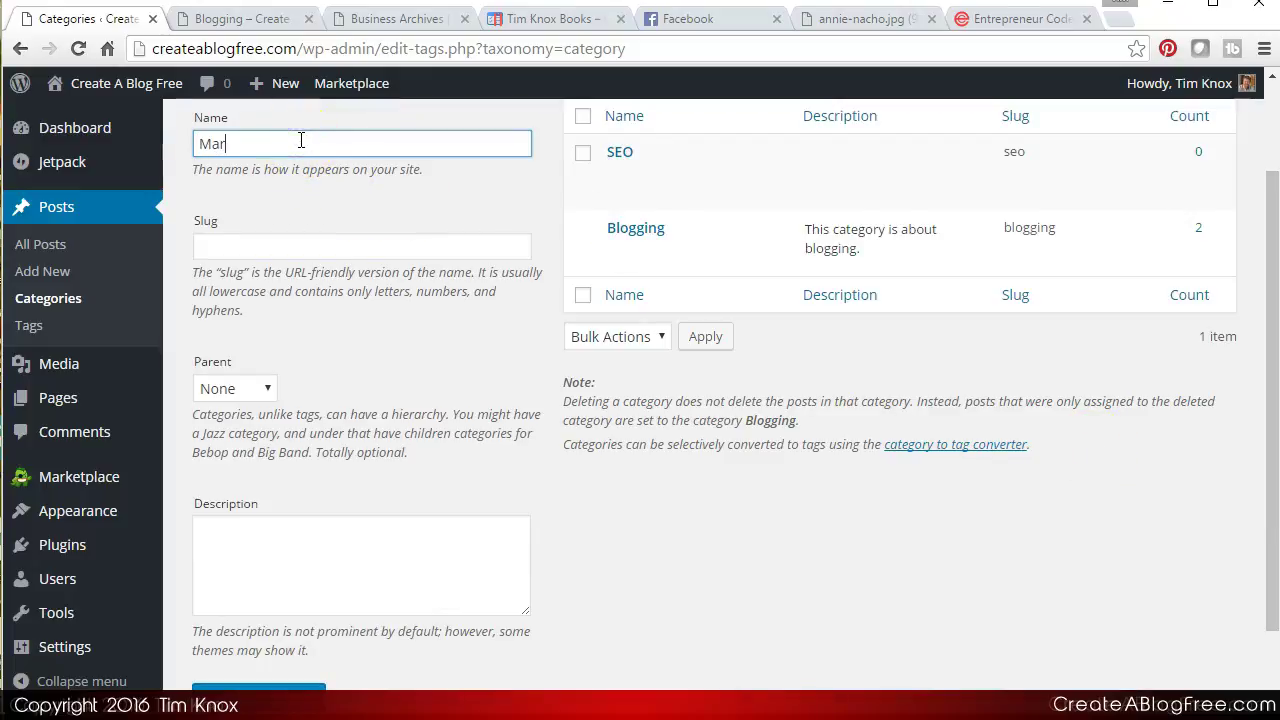
left_click(271, 247)
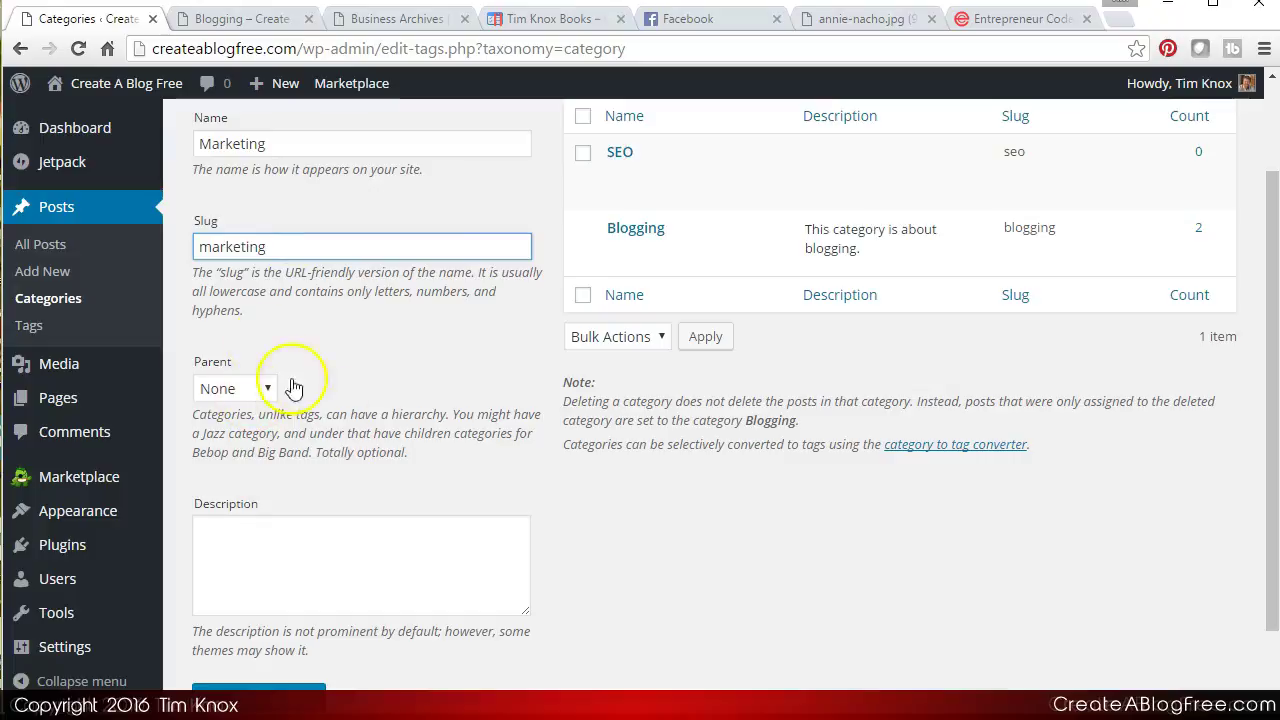
left_click(254, 704)
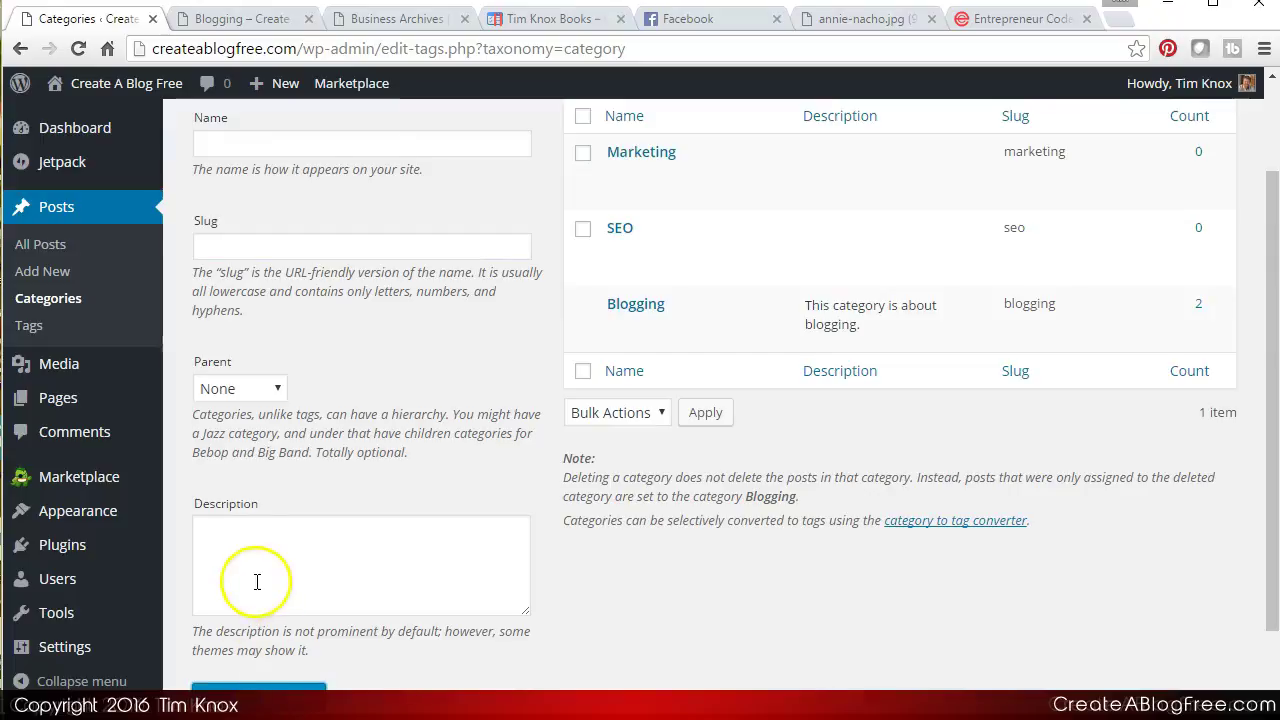
left_click(260, 20)
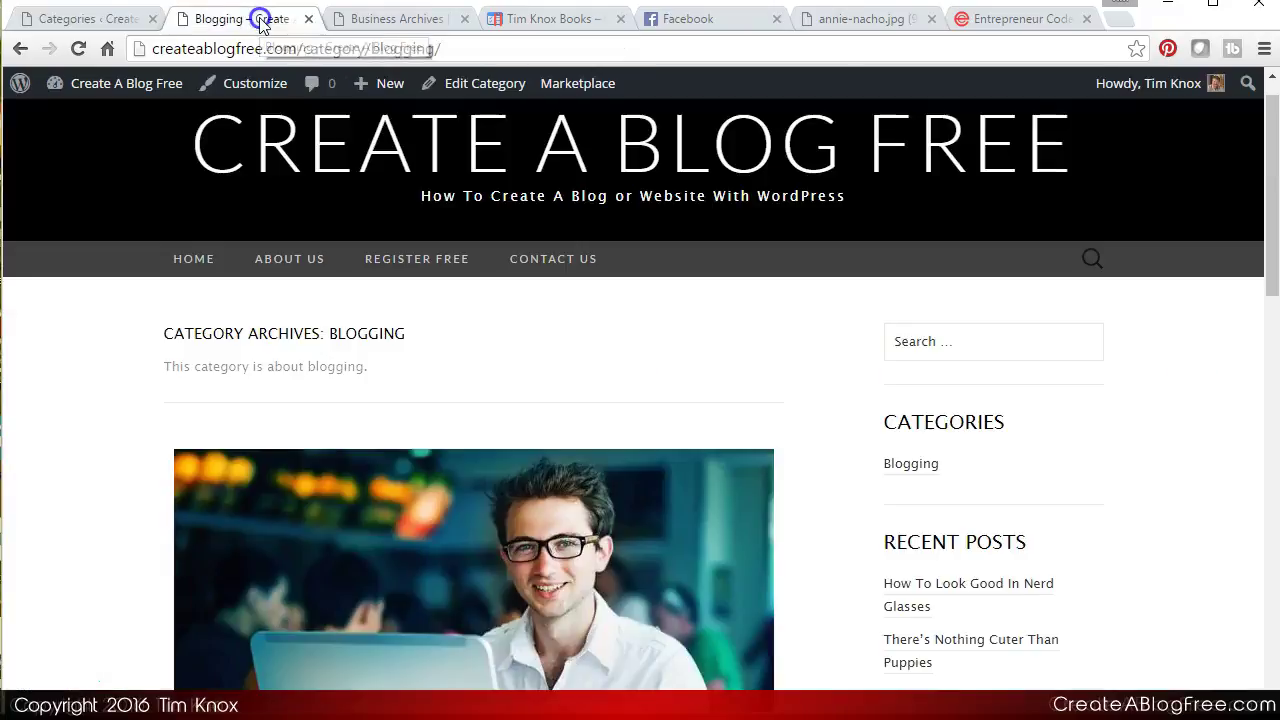
left_click(77, 49)
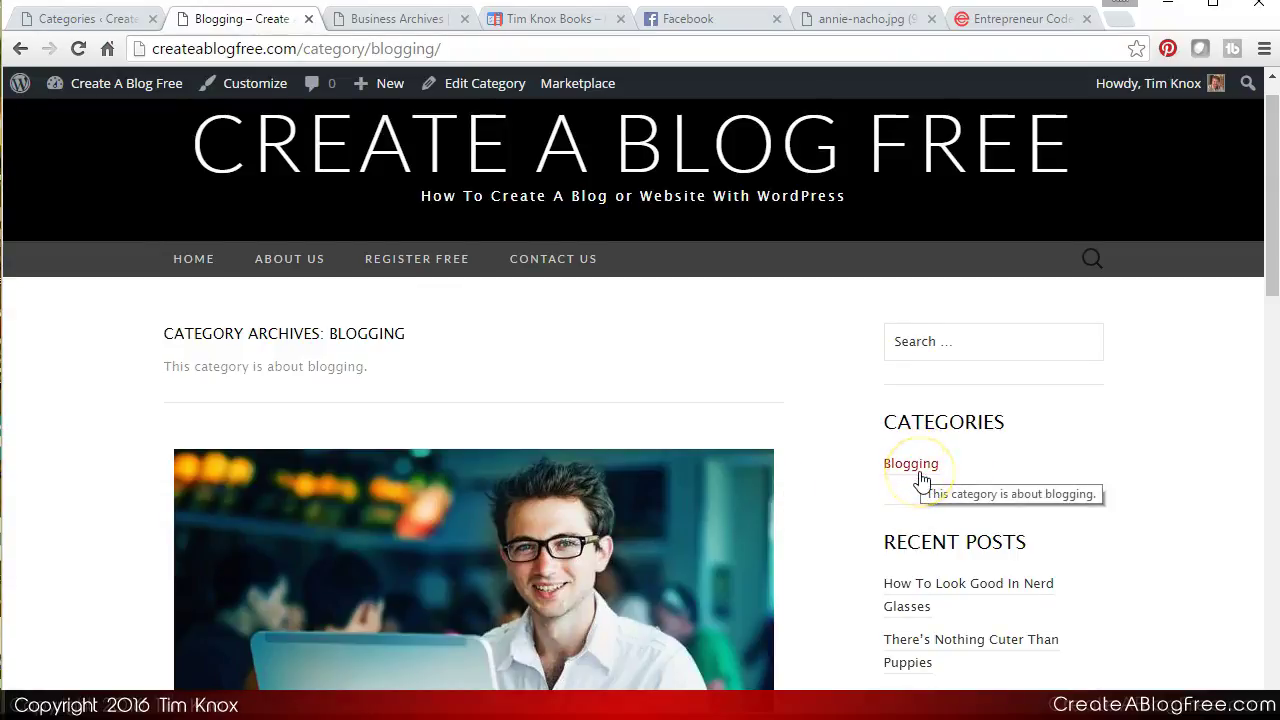
left_click(104, 20)
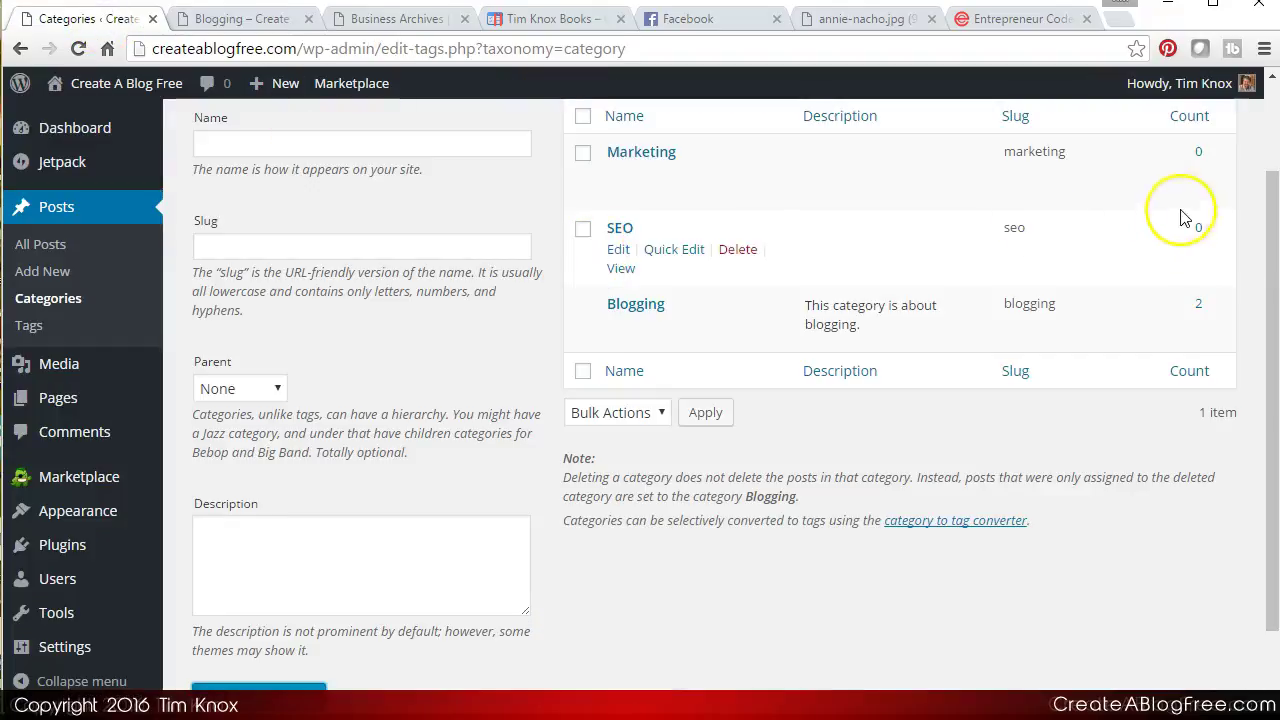
left_click_drag(1272, 210, 1272, 204)
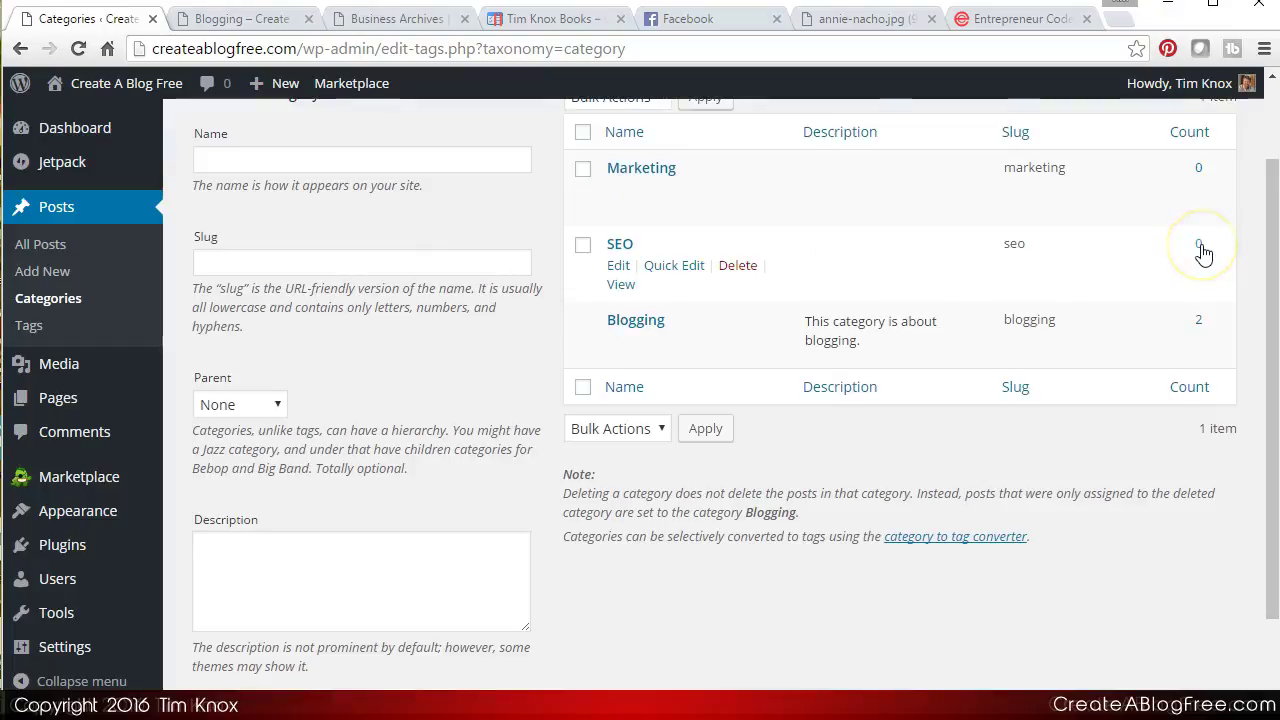
left_click(1200, 325)
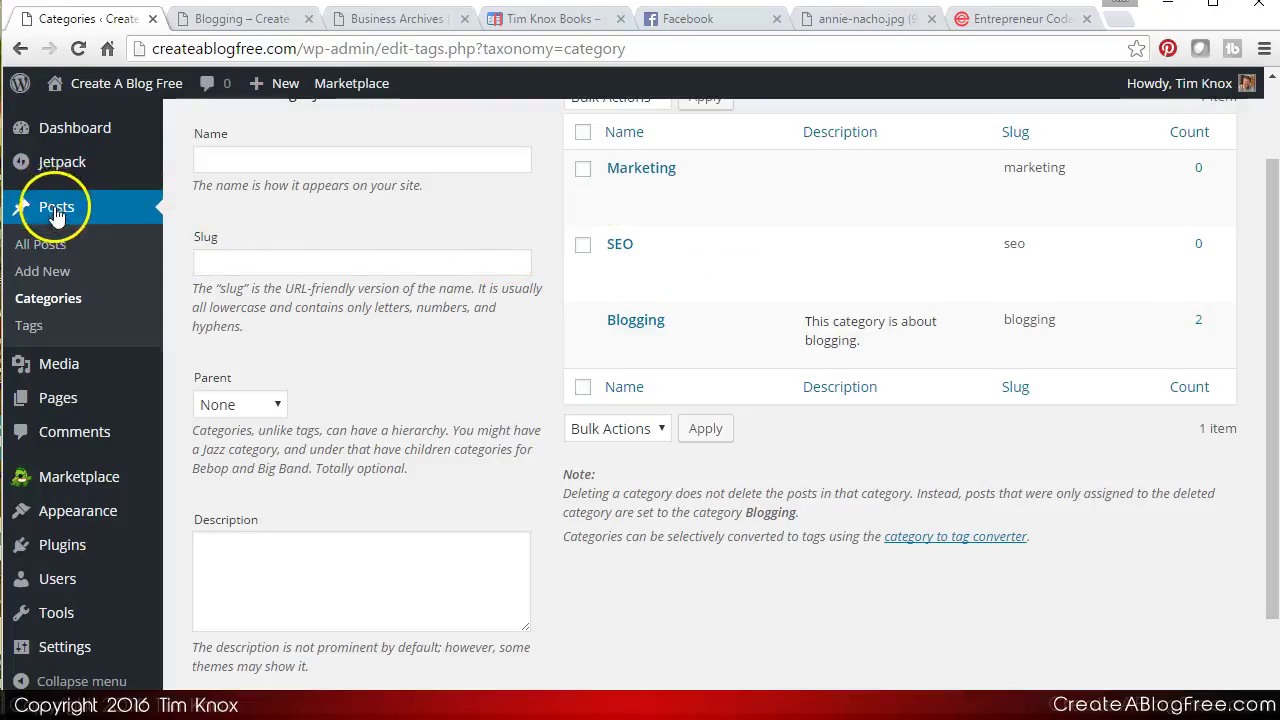
- Start a new post from the All Posts list, ready for its title
left_click(55, 252)
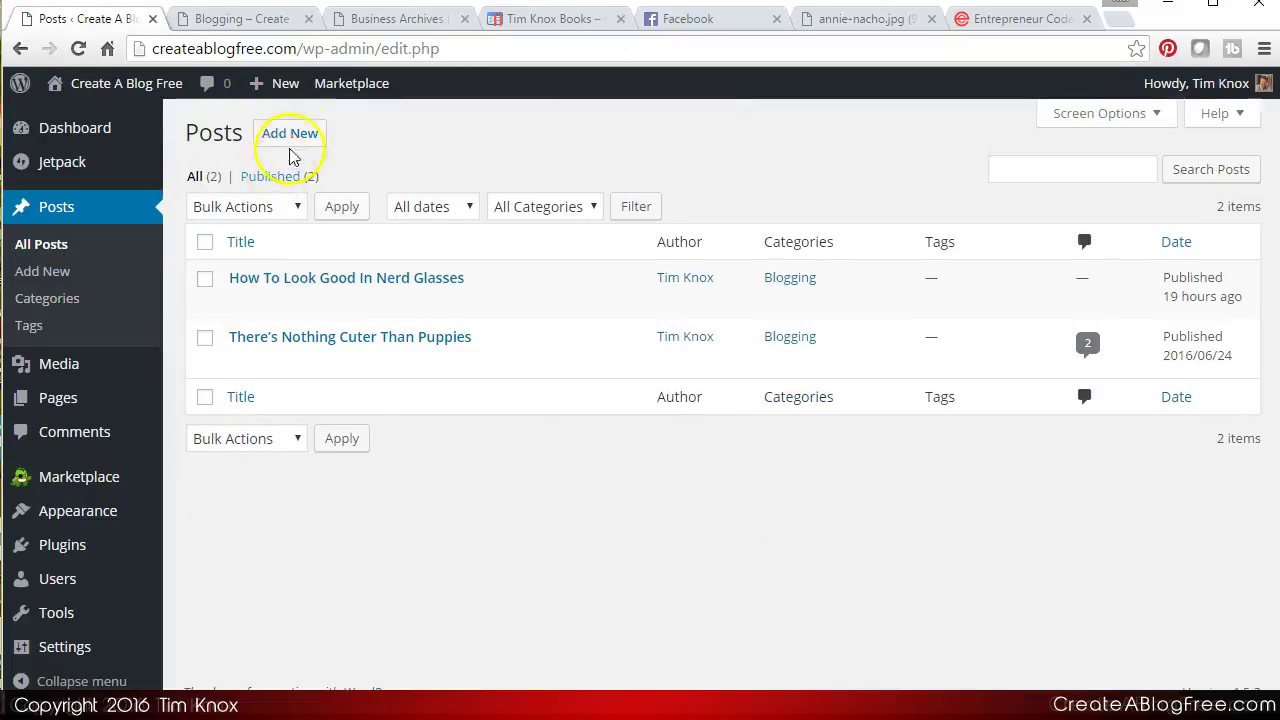
left_click(292, 135)
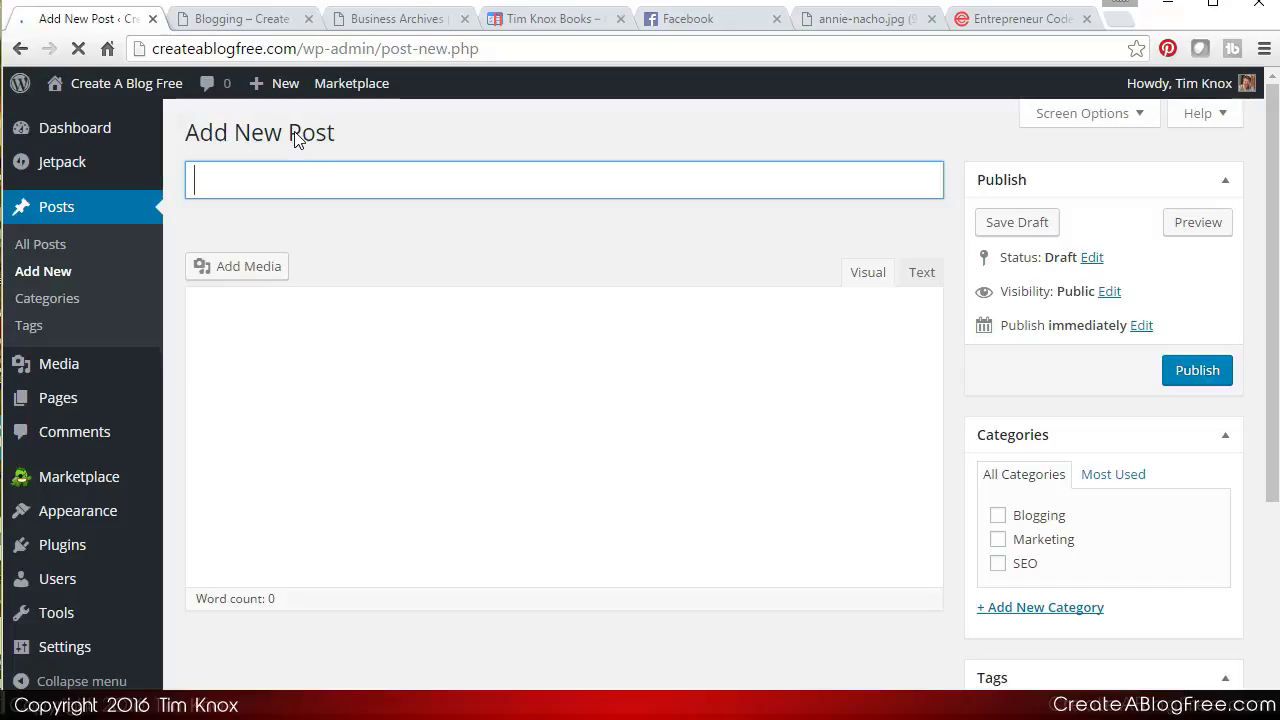
left_click(270, 188)
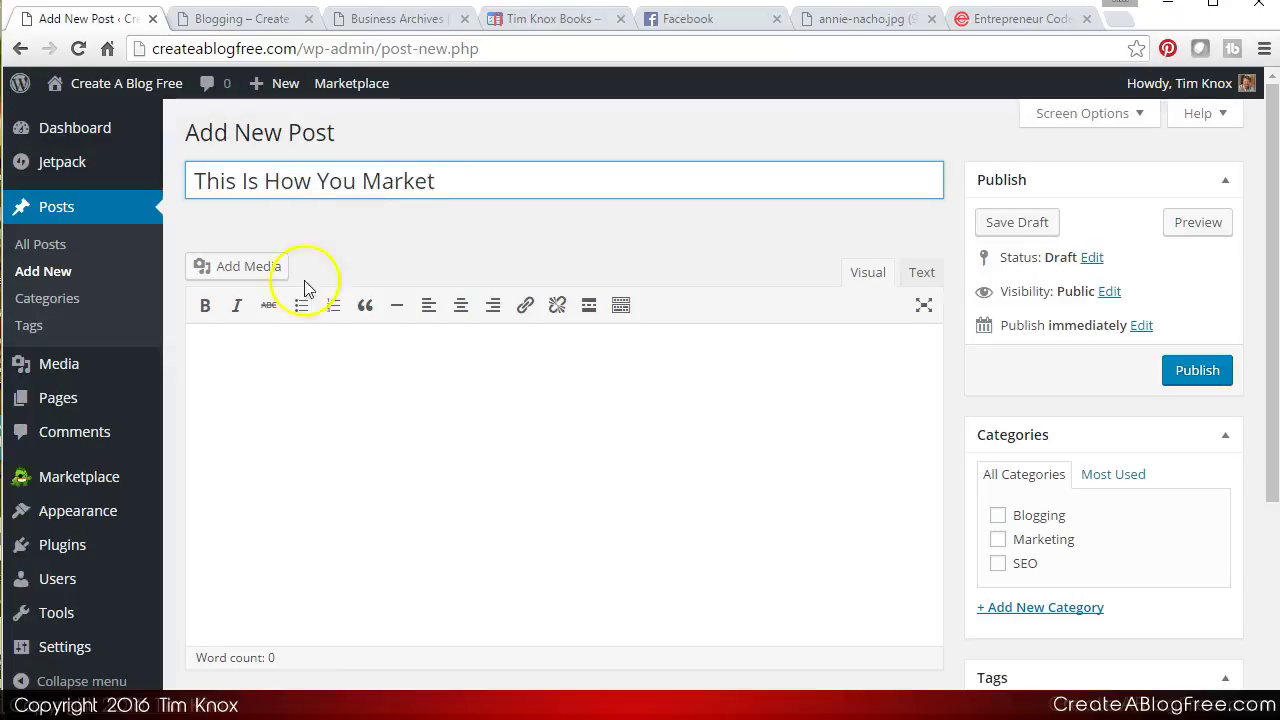
- Write a placeholder sentence in the post body and select it for copying
left_click(252, 356)
type("Placeholder text here. The quick brown fox jumped over the lazy dog's back.")
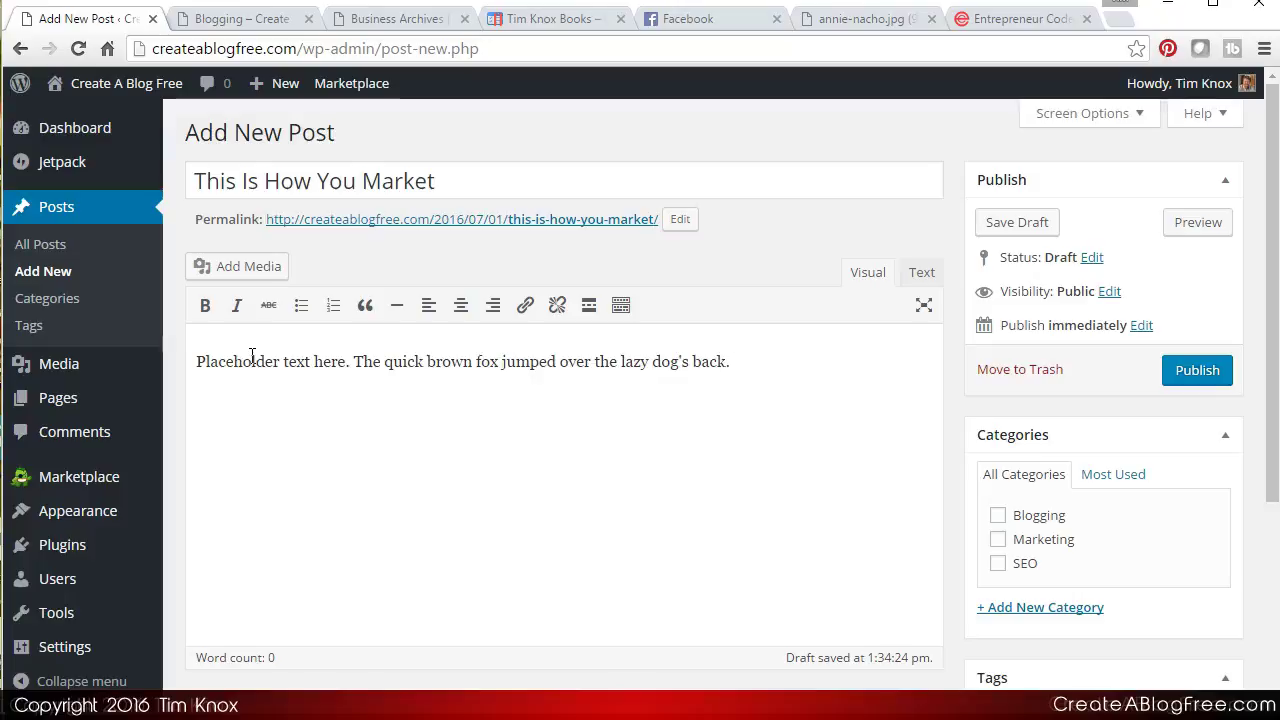
left_click(204, 363)
triple_click(201, 362)
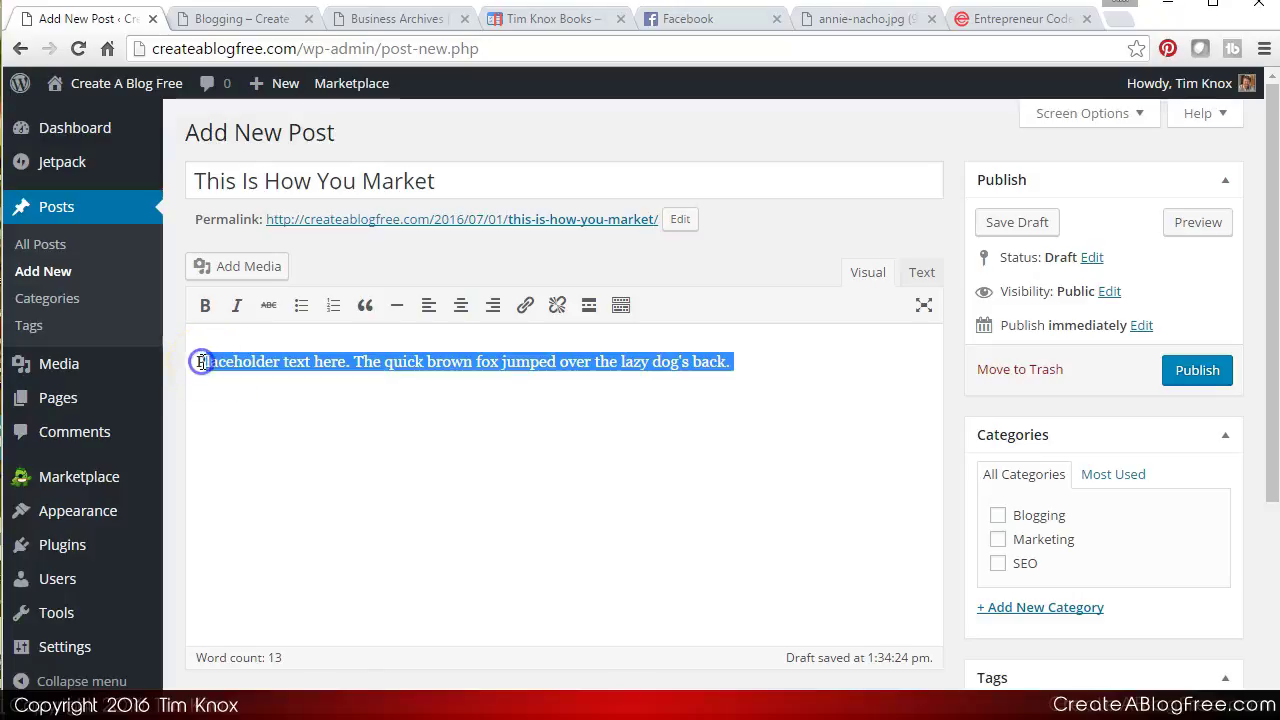
left_click(199, 362)
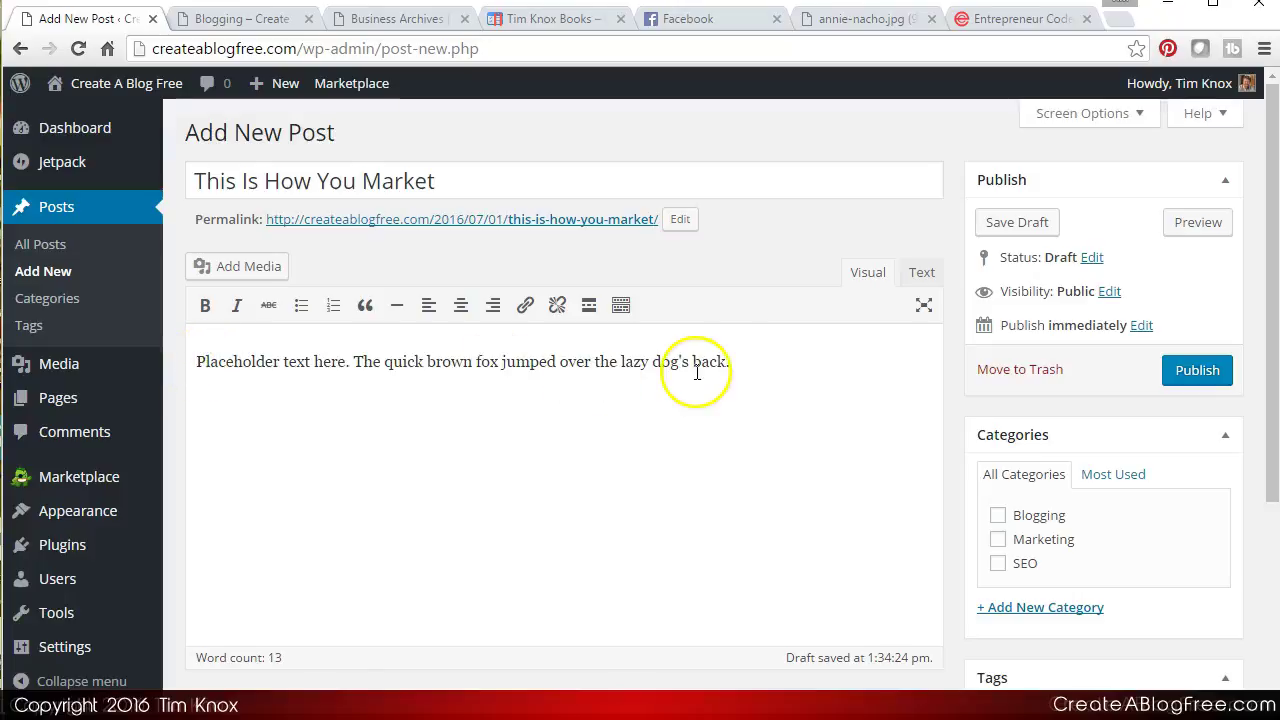
left_click_drag(733, 362, 189, 363)
key("ctrl+c")
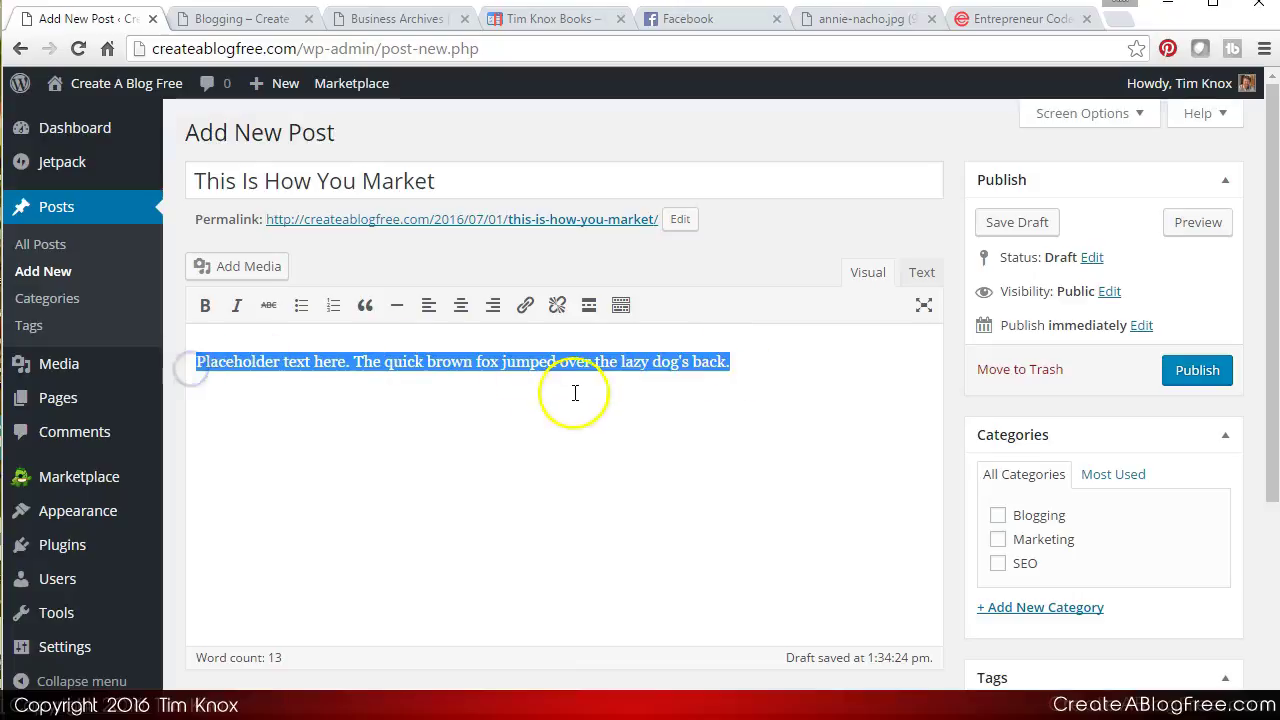
- Paste the placeholder sentence three more times to fill out the body
left_click(752, 364)
key("ctrl+v")
key("ctrl+v")
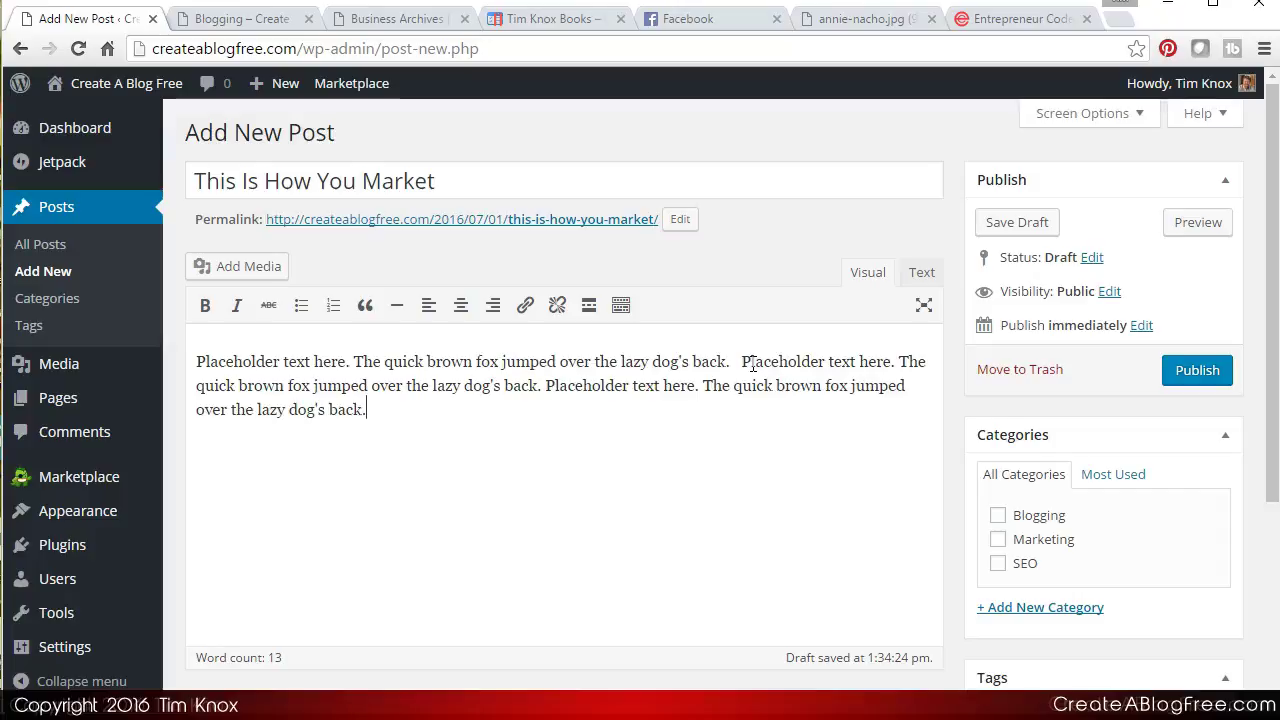
key("ctrl+v")
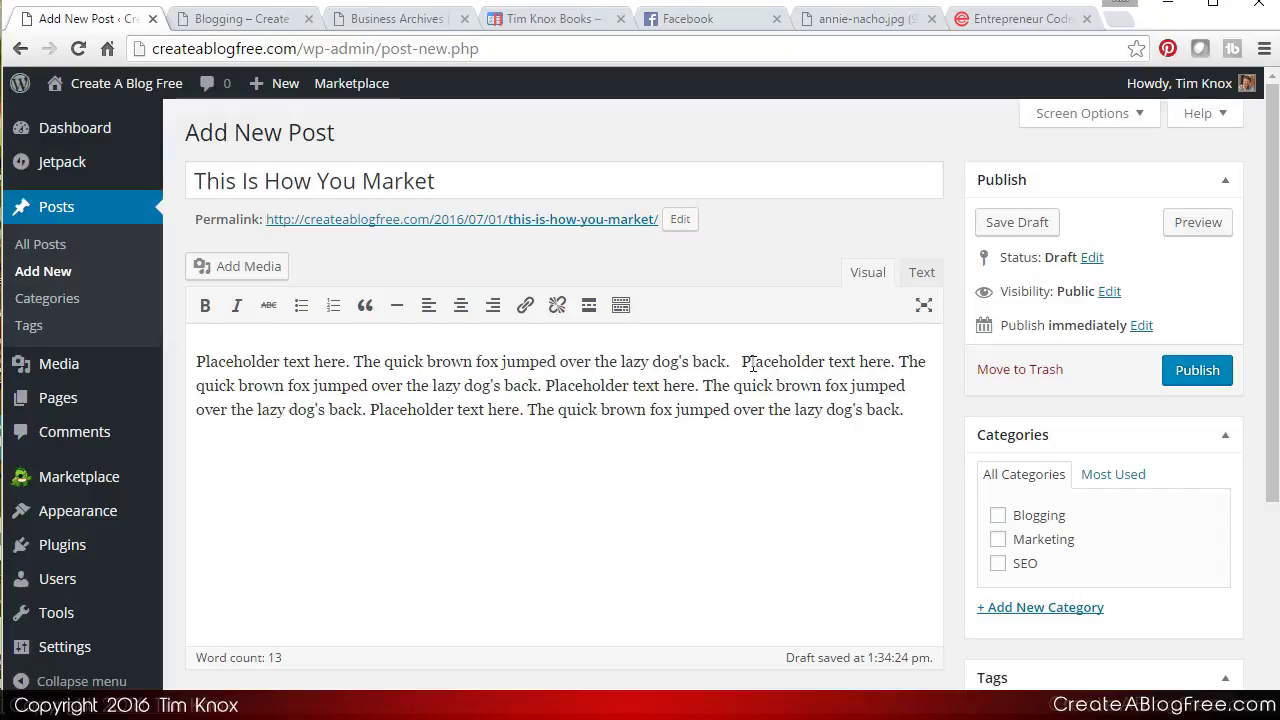
key("ctrl+v")
key("ctrl+v")
key("ctrl+v")
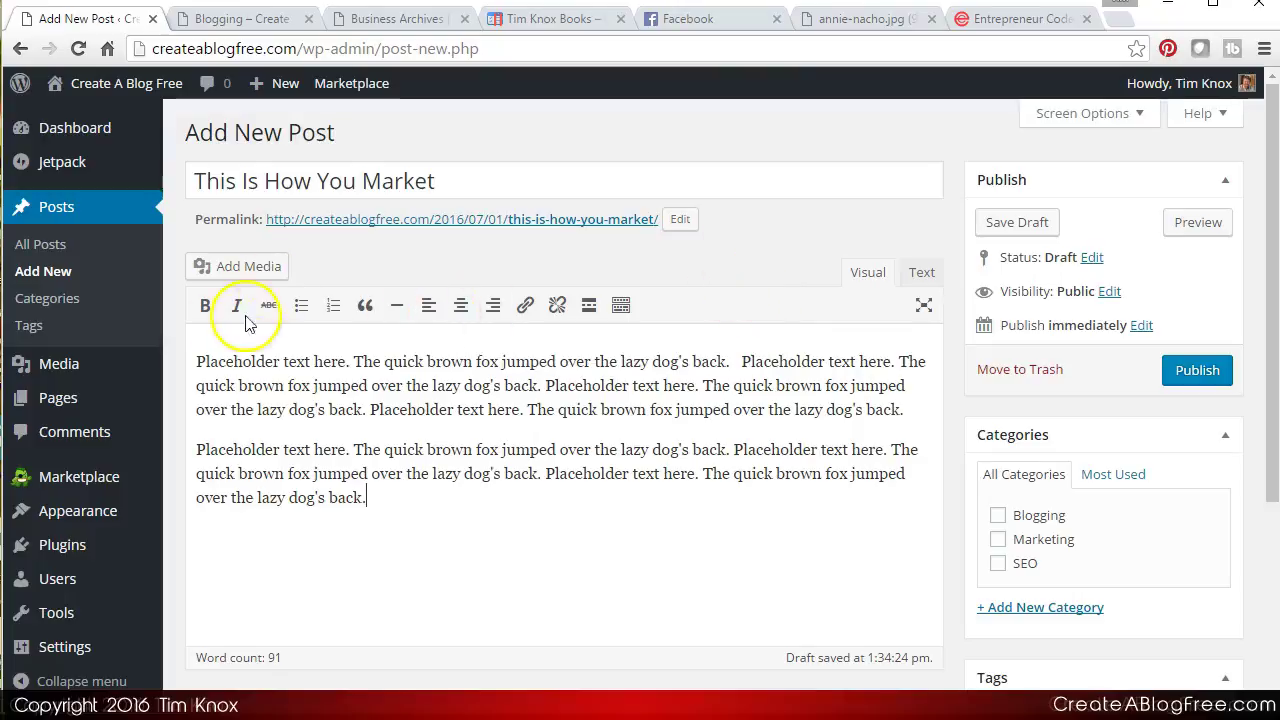
left_click(196, 362)
- Insert the black dog photo from the media library into the post
left_click(233, 266)
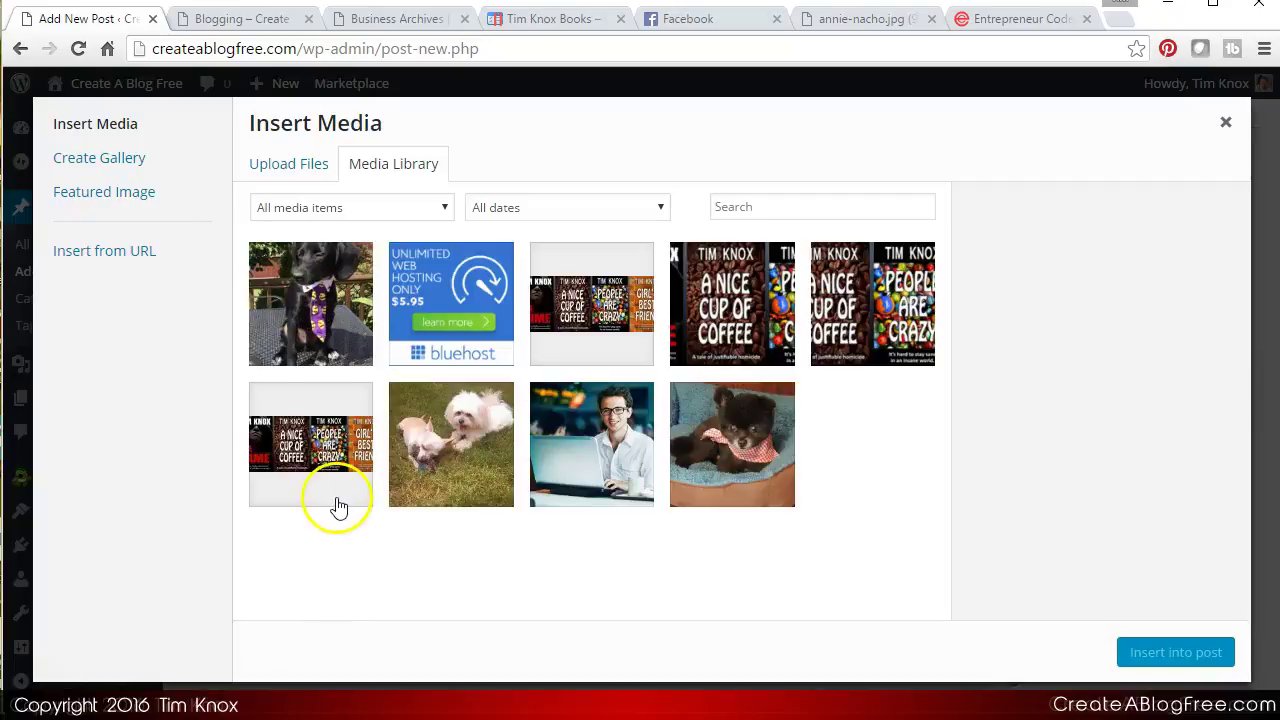
left_click(311, 325)
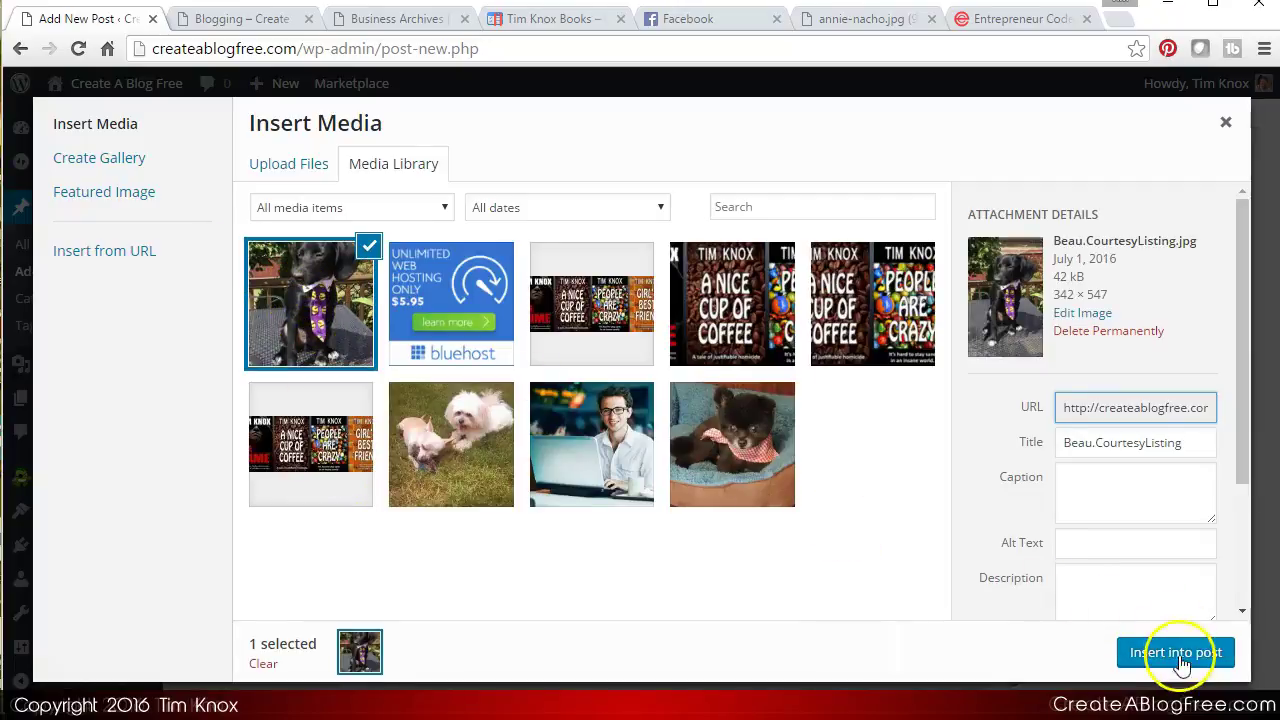
left_click(1175, 652)
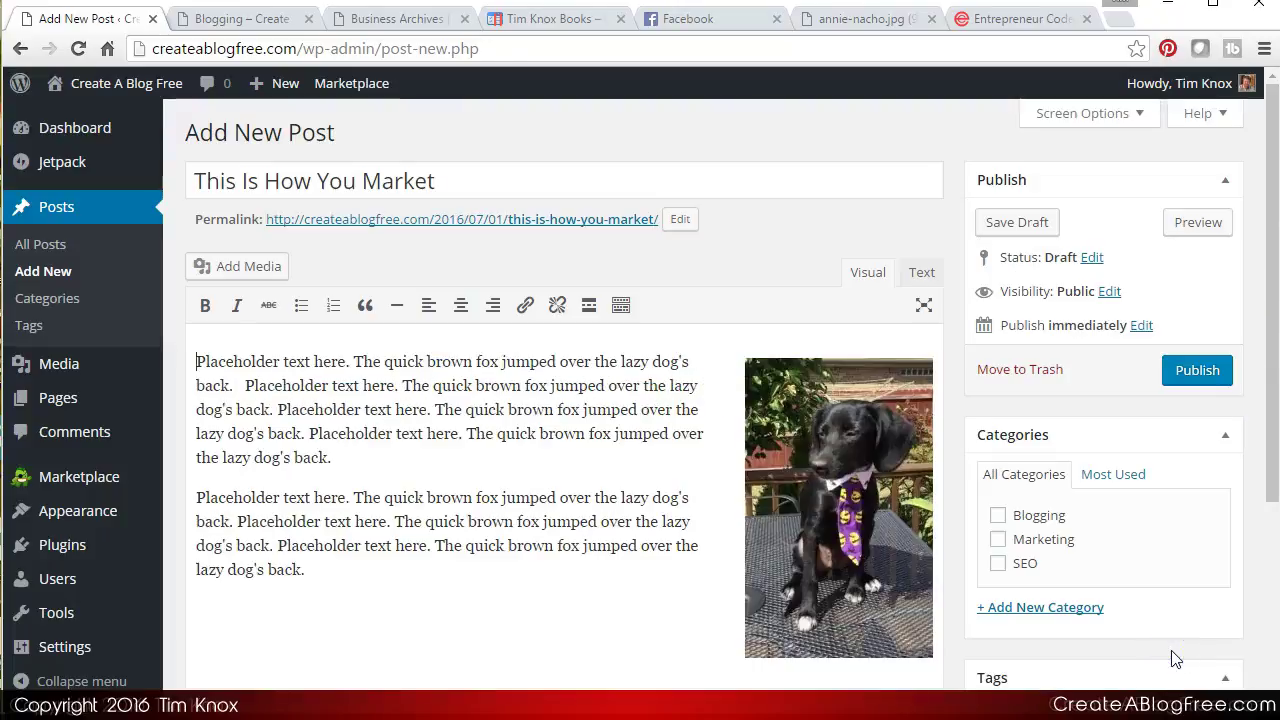
- File the post under SEO and create a new Puppies category for it
left_click_drag(1264, 294, 1266, 398)
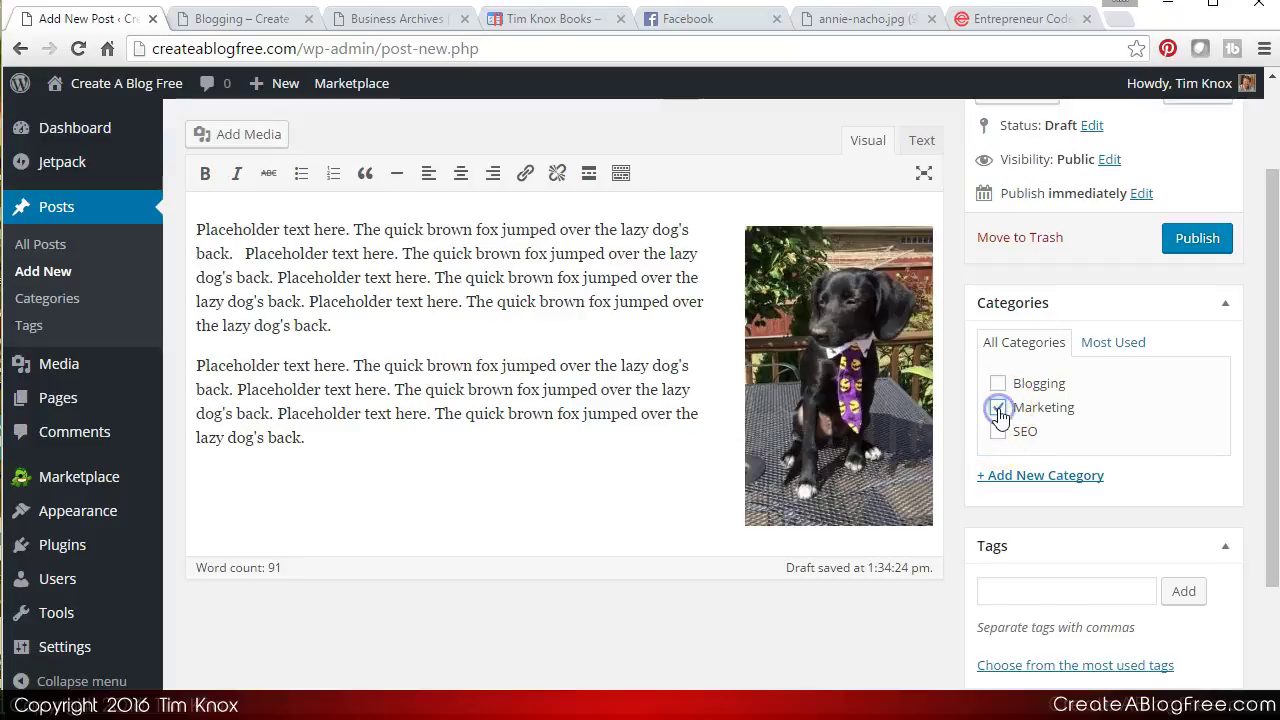
left_click(998, 433)
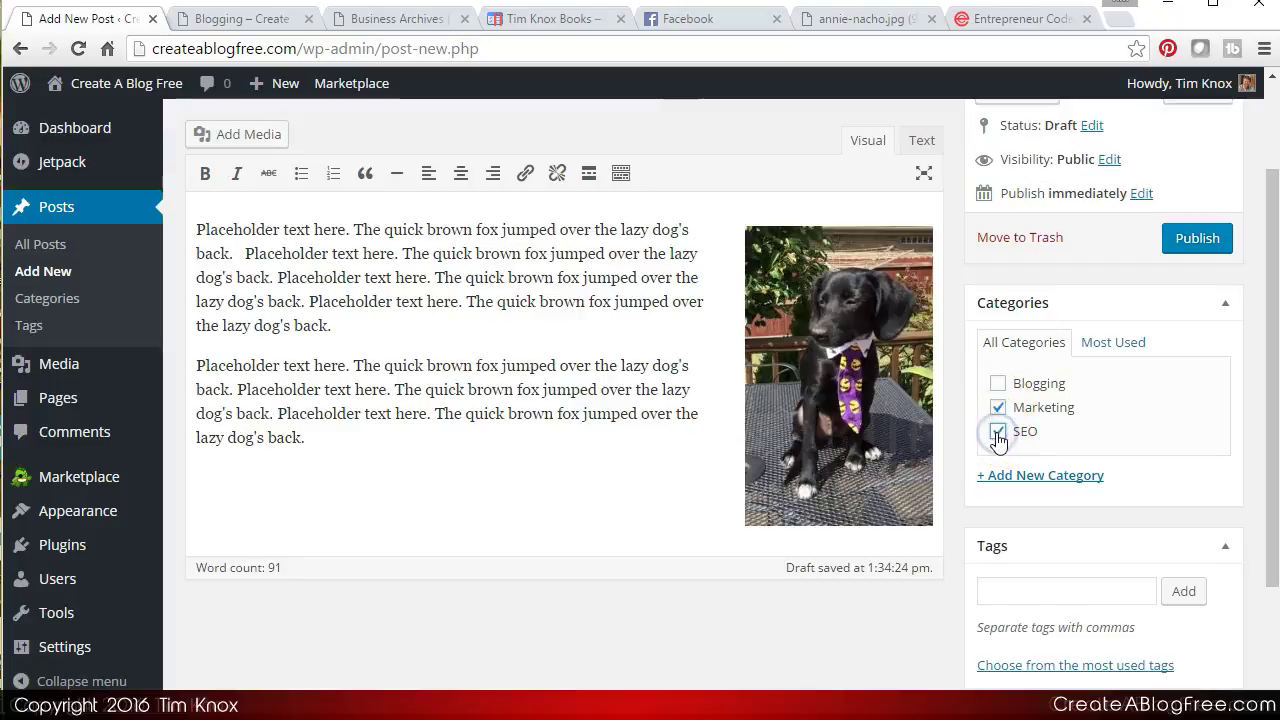
left_click_drag(1266, 398, 1272, 425)
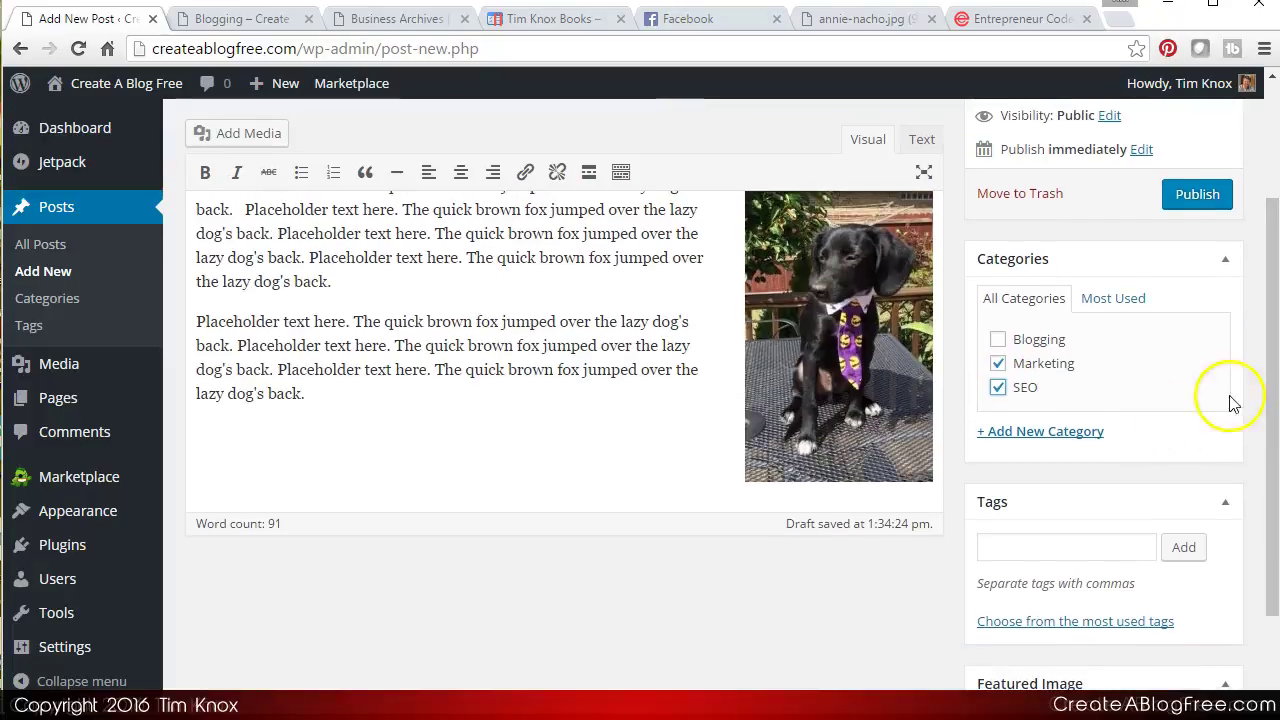
left_click(1045, 432)
left_click(1034, 472)
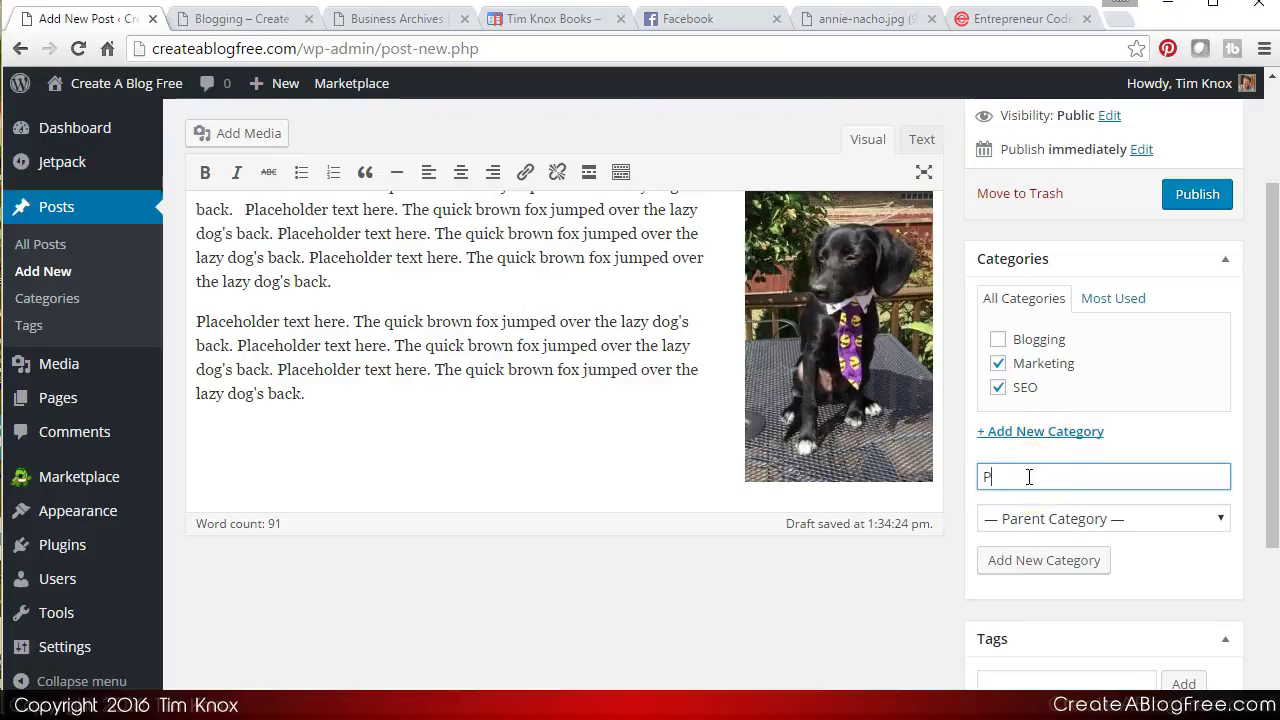
left_click(1062, 558)
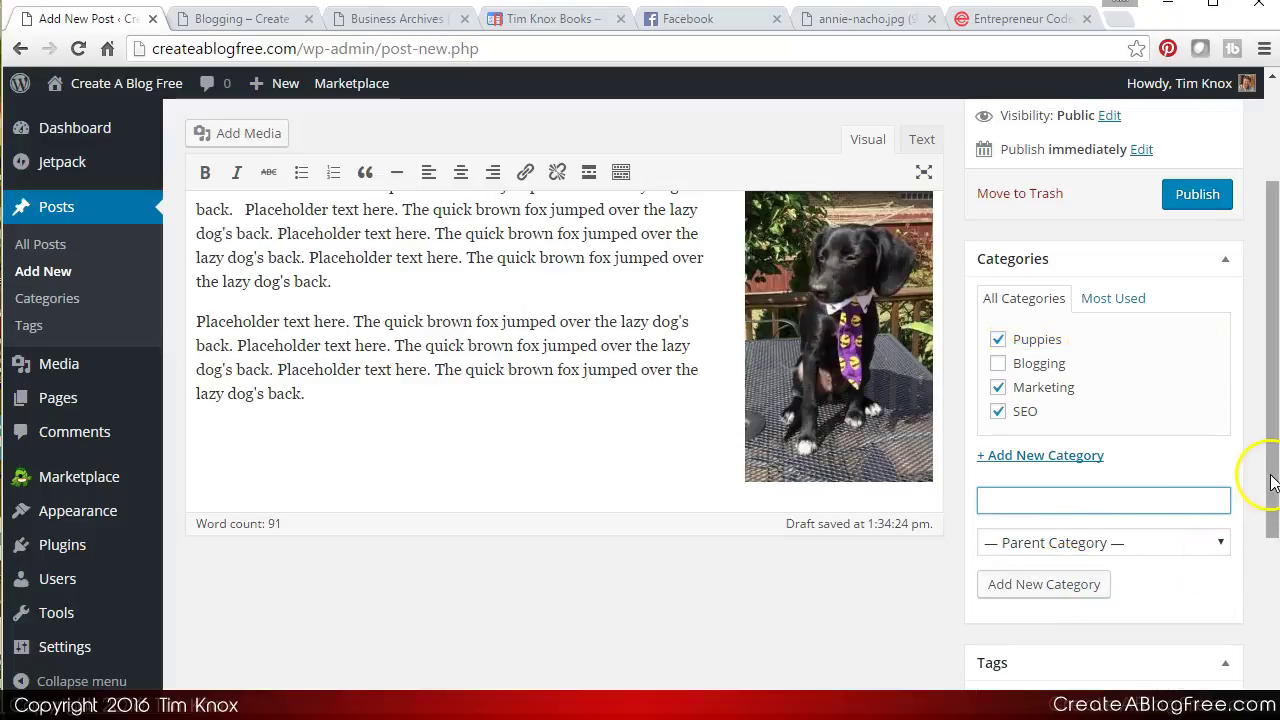
left_click_drag(1272, 483, 1266, 626)
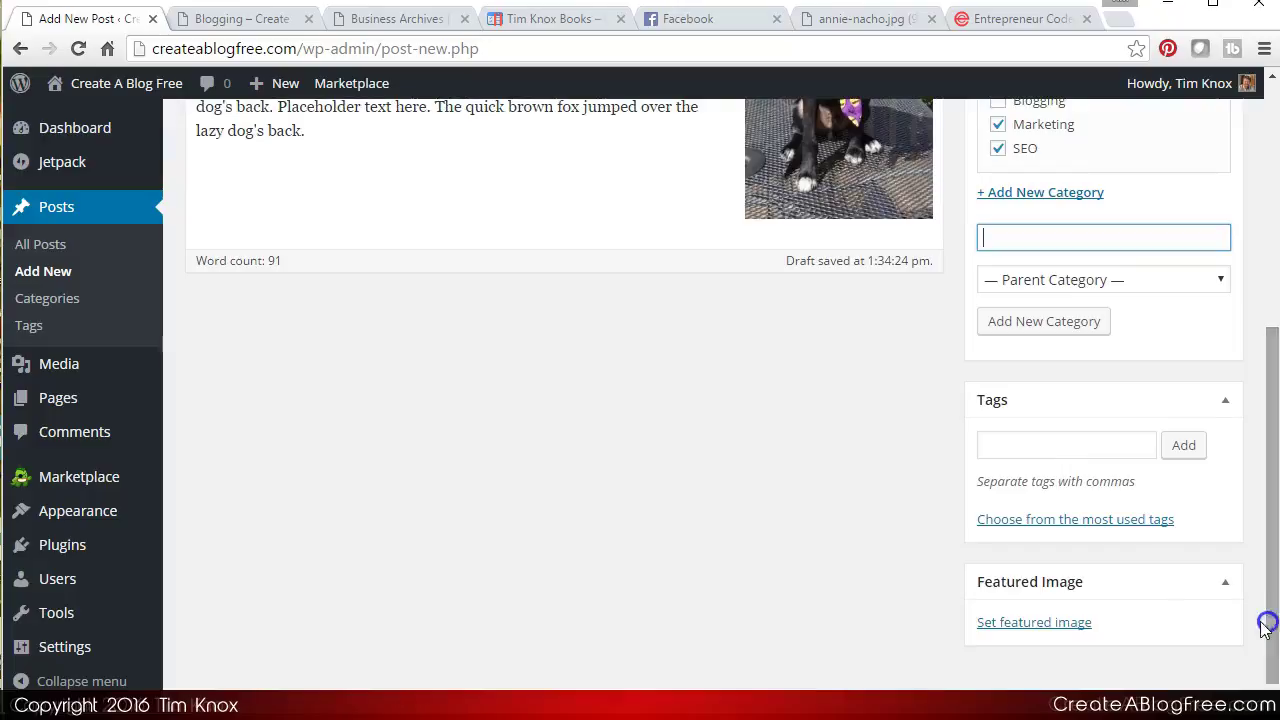
- Make the dog-in-a-tie photo the featured image and publish the post
left_click(1066, 628)
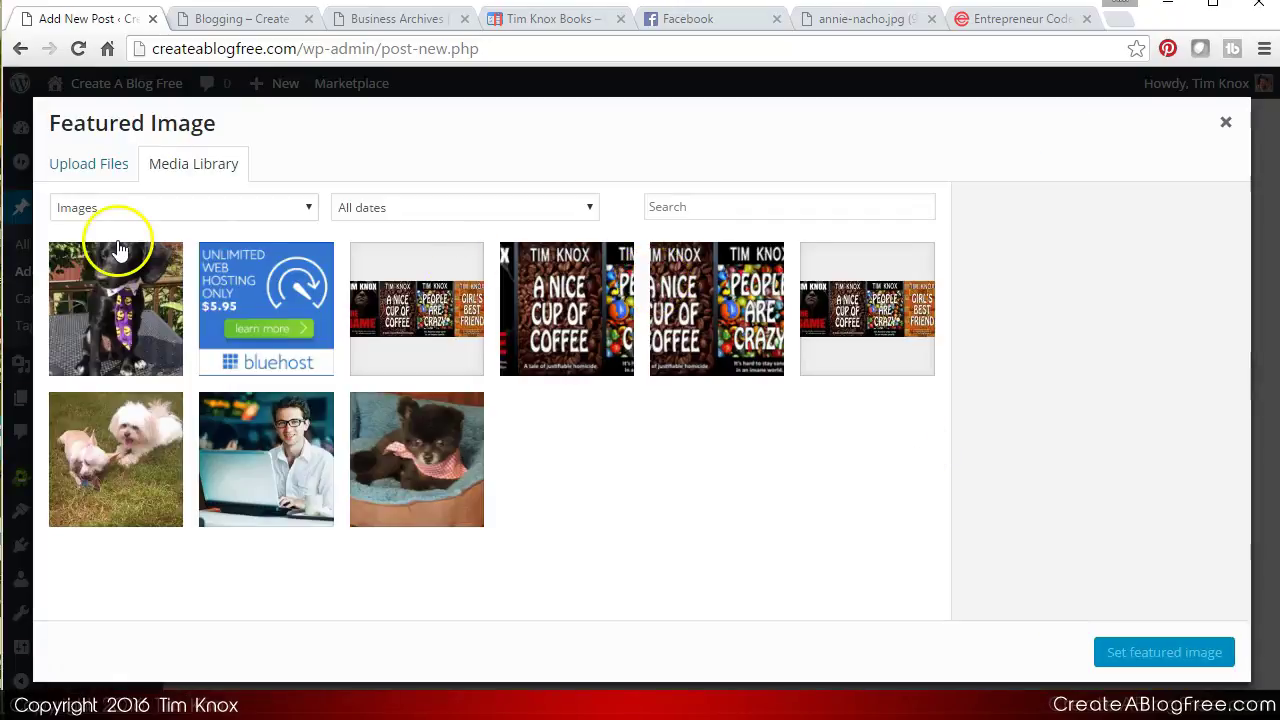
left_click(118, 248)
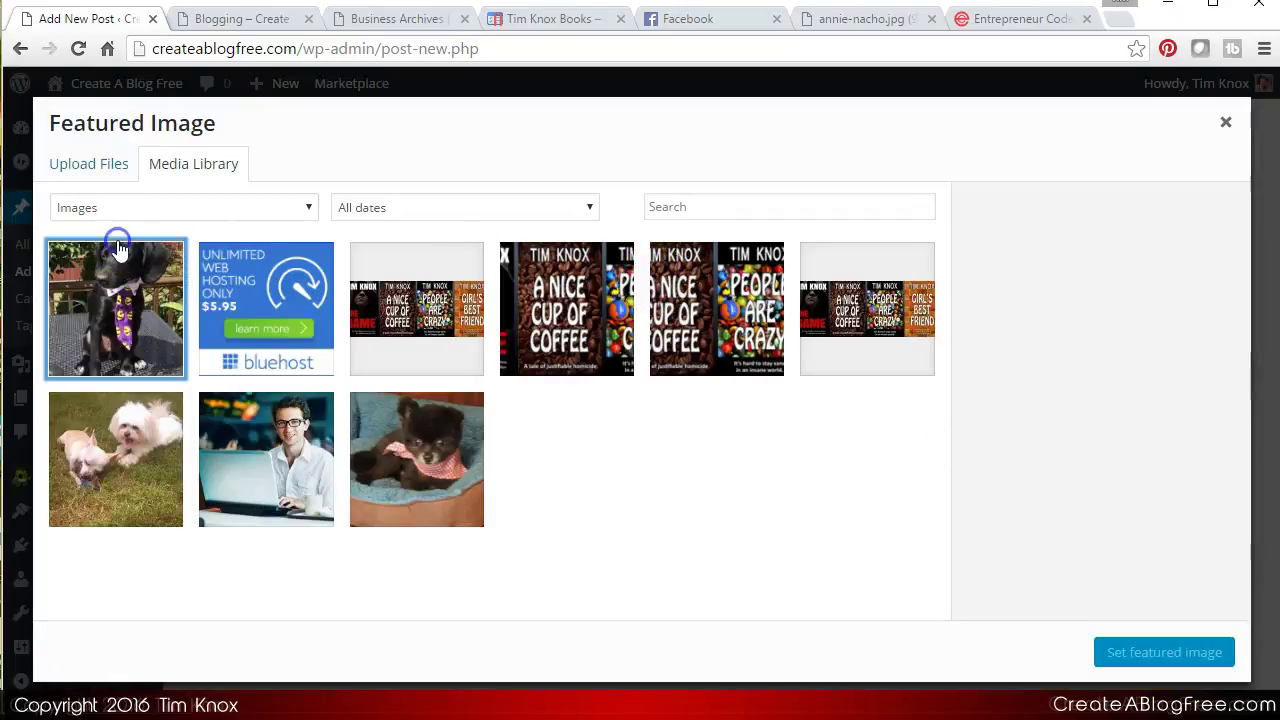
left_click(1147, 650)
left_click(110, 312)
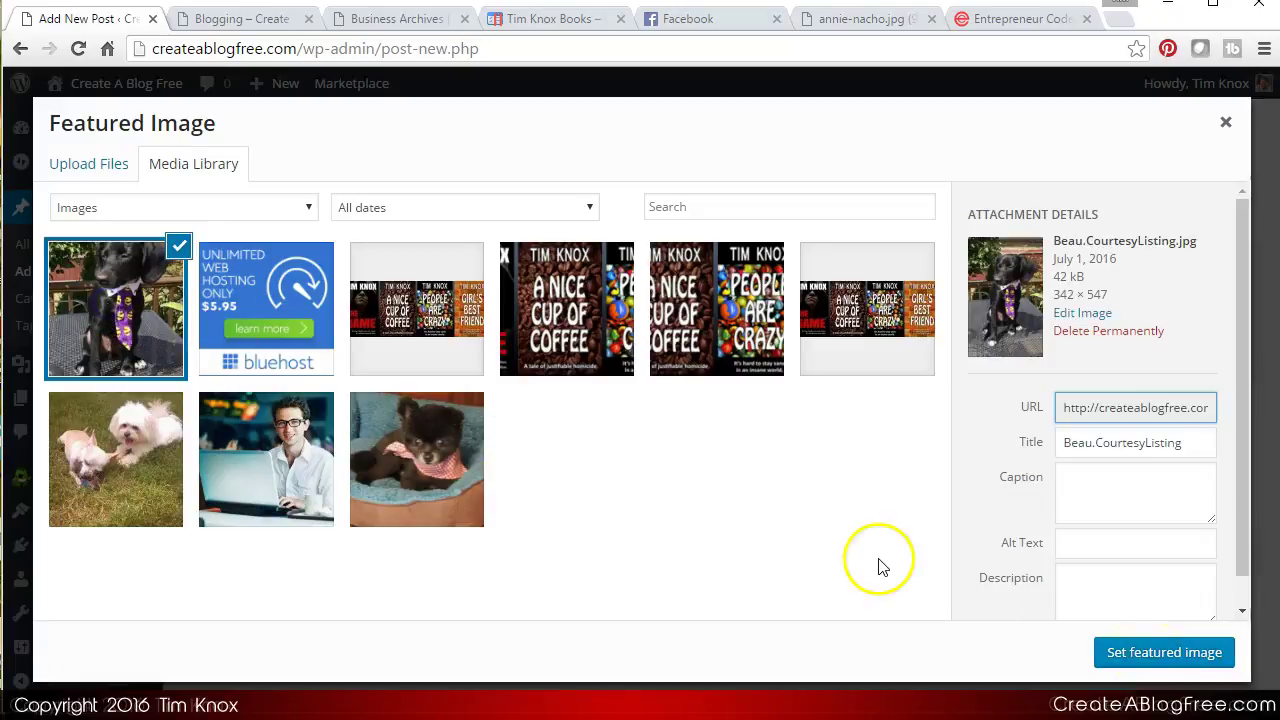
left_click(1150, 654)
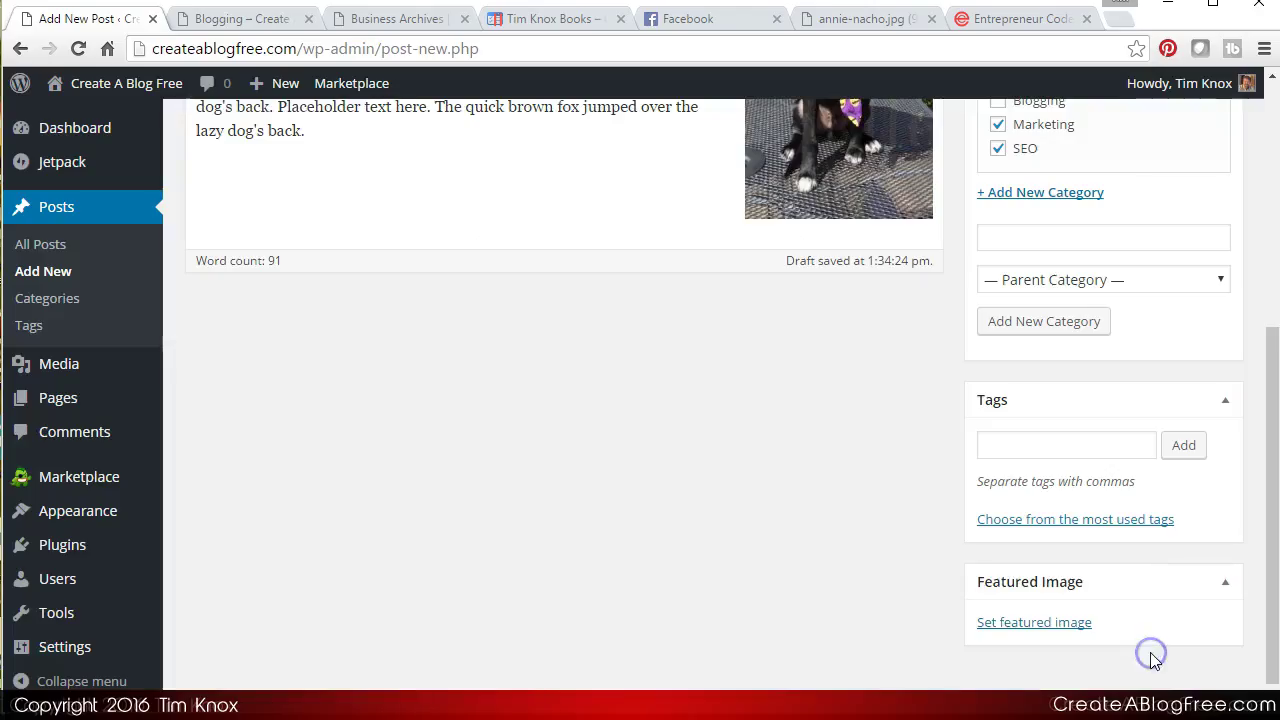
left_click(1273, 478)
left_click_drag(1273, 467, 1271, 300)
left_click(1193, 370)
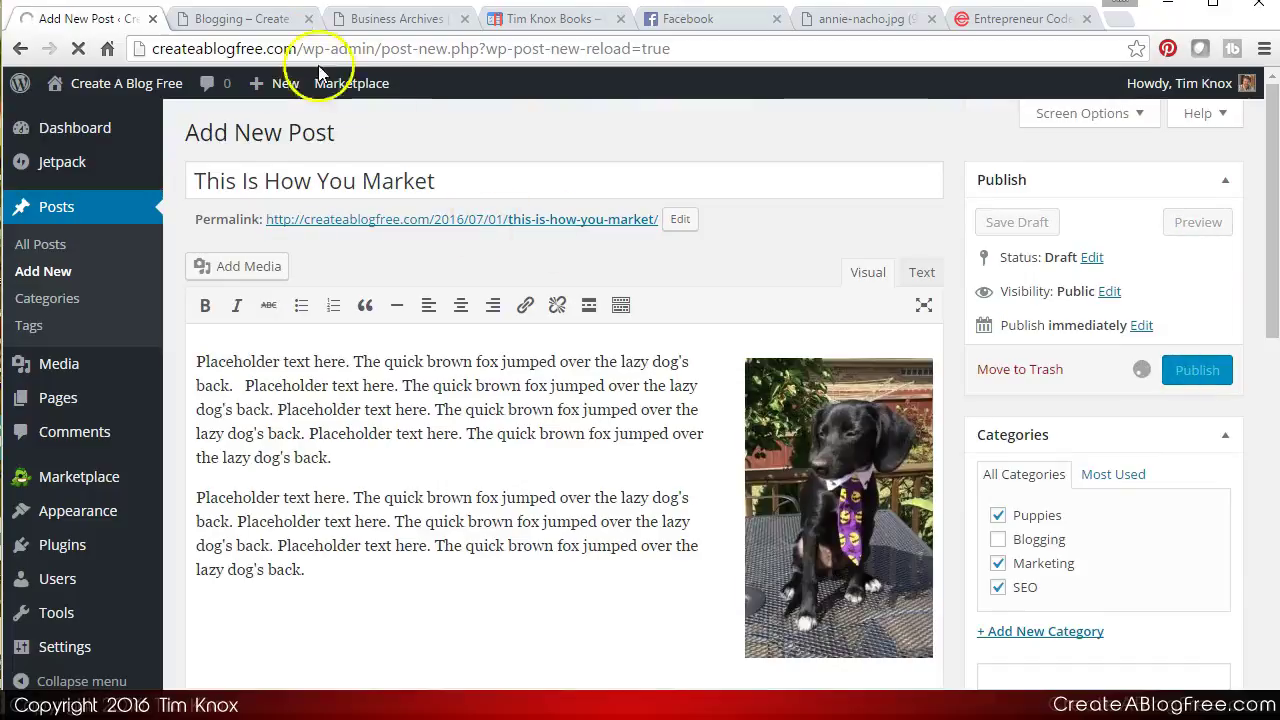
- Scroll through 'This Is How You Market' on the live home page, then open the Marketing archive
left_click(245, 20)
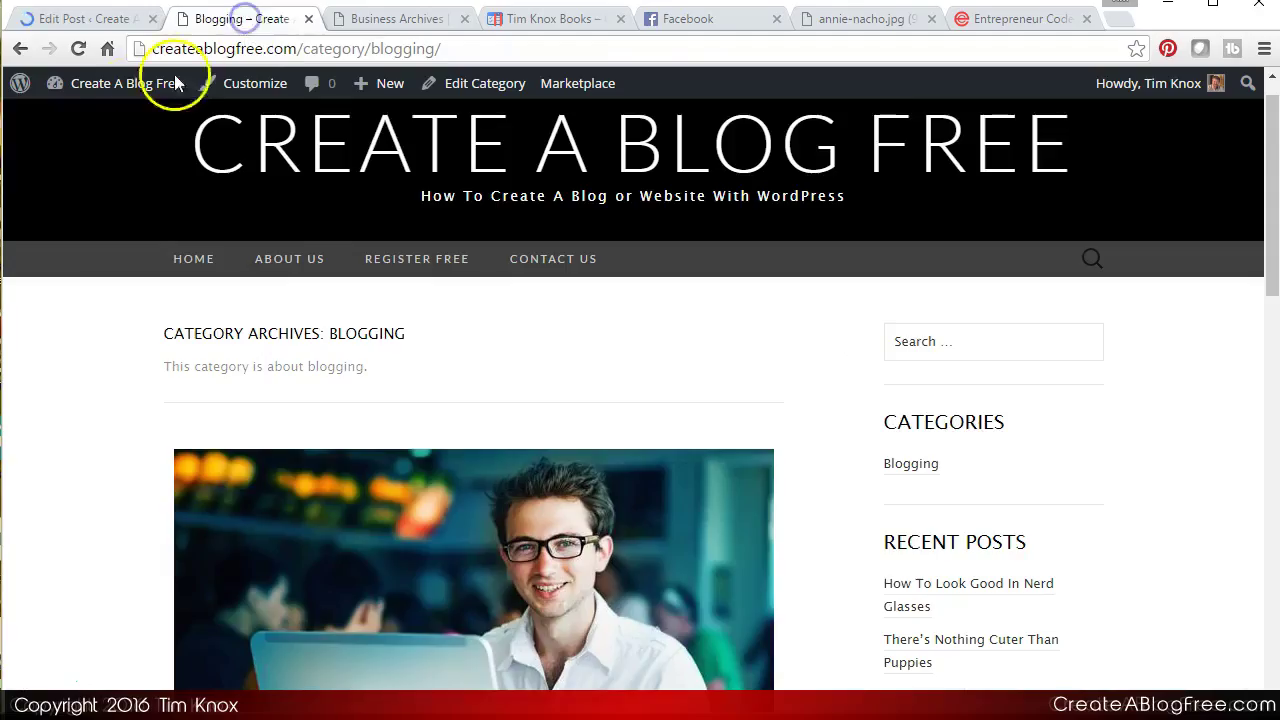
left_click(195, 265)
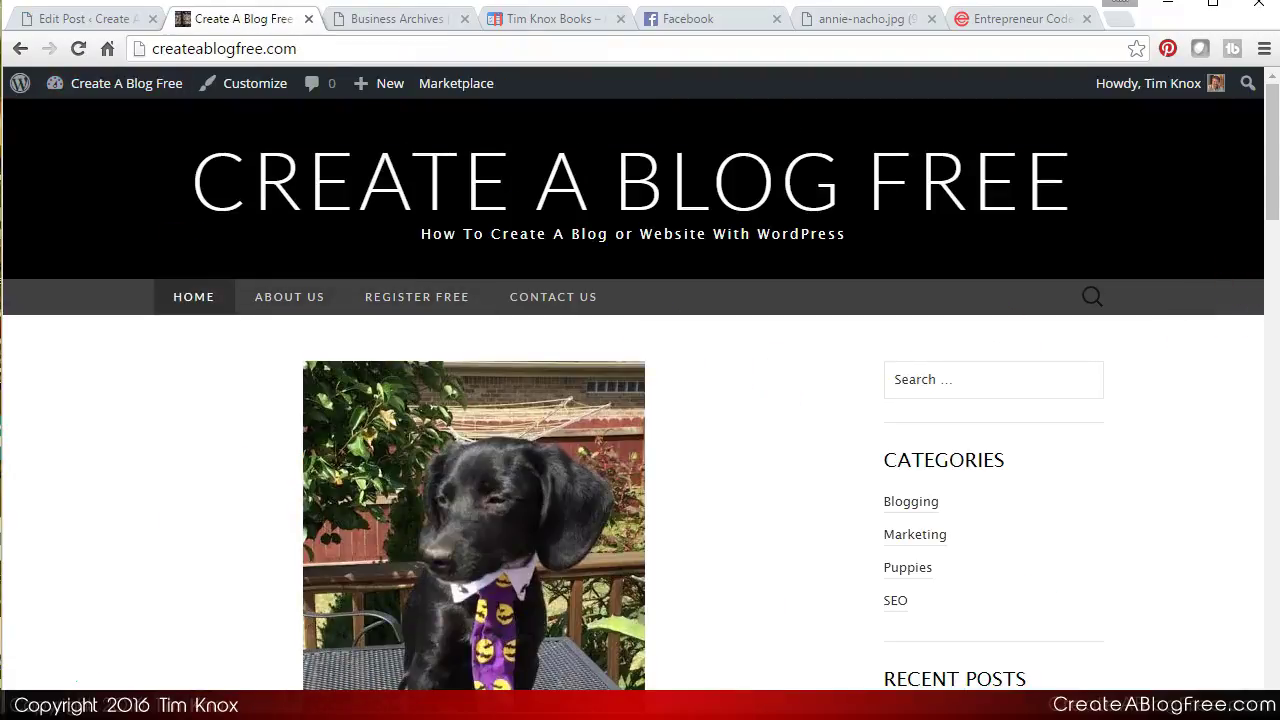
left_click(1274, 180)
left_click_drag(1274, 180, 1274, 295)
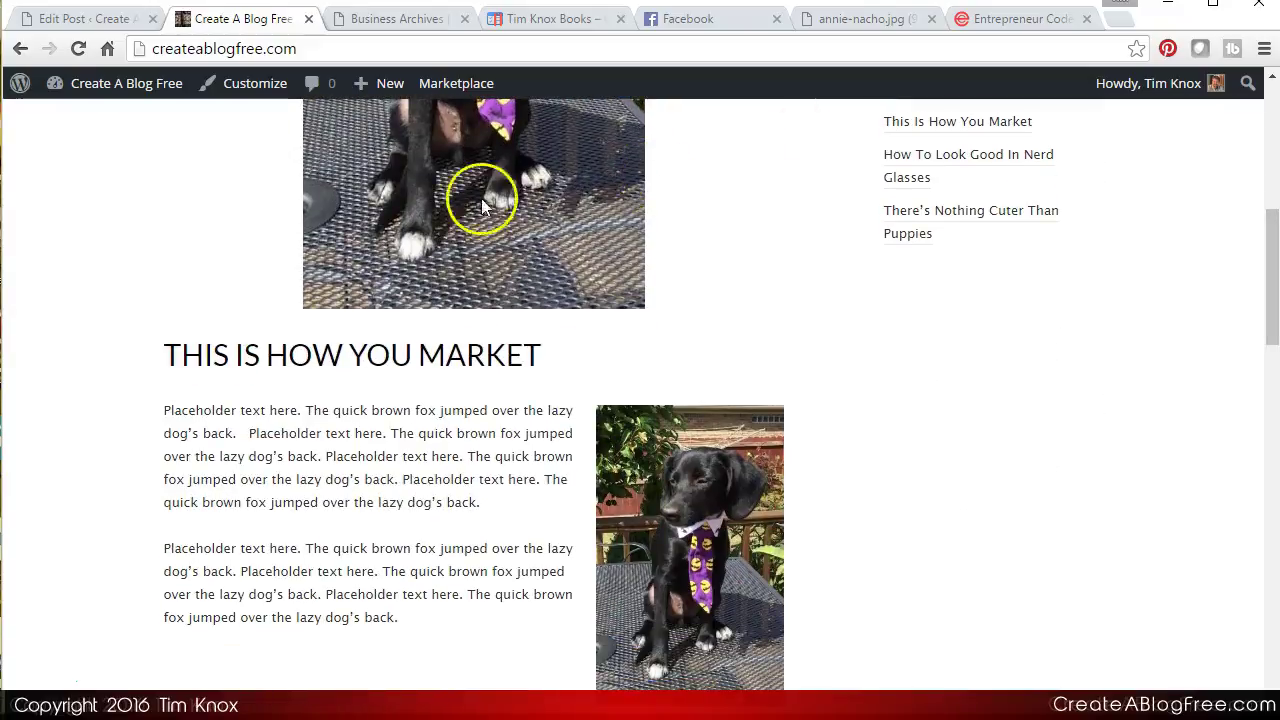
mouse_move(657, 481)
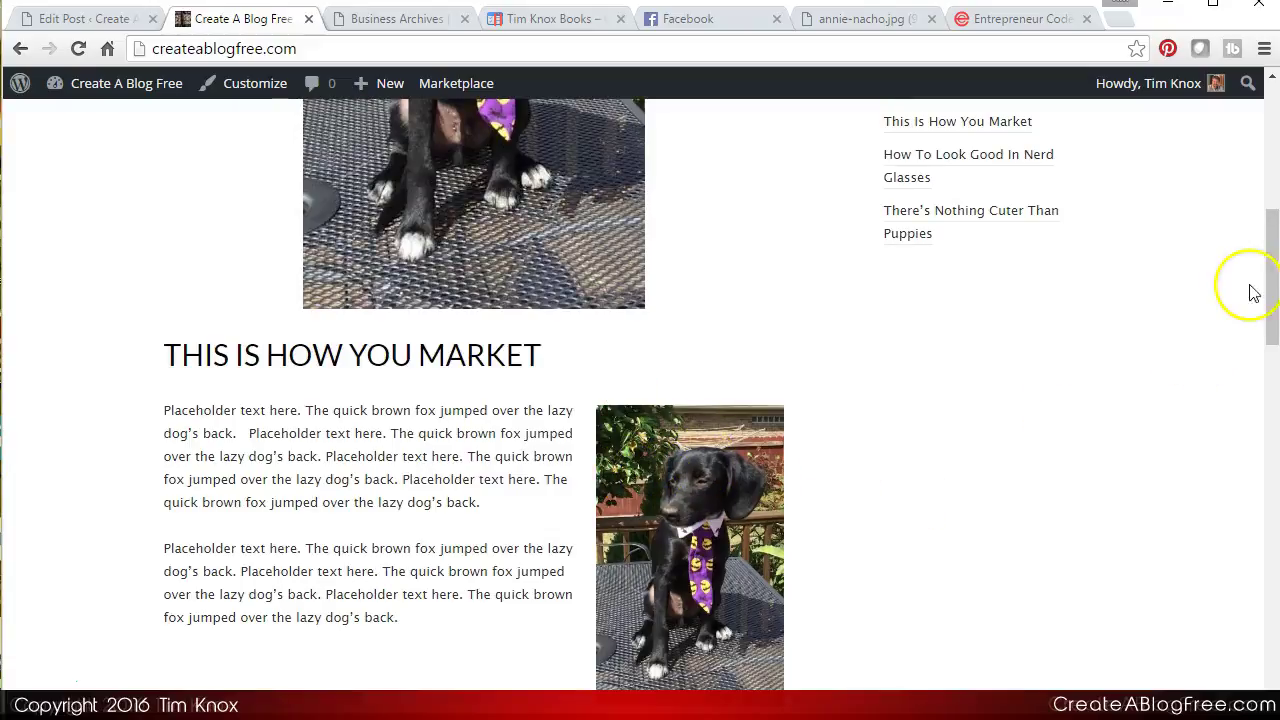
left_click_drag(1274, 272, 1274, 184)
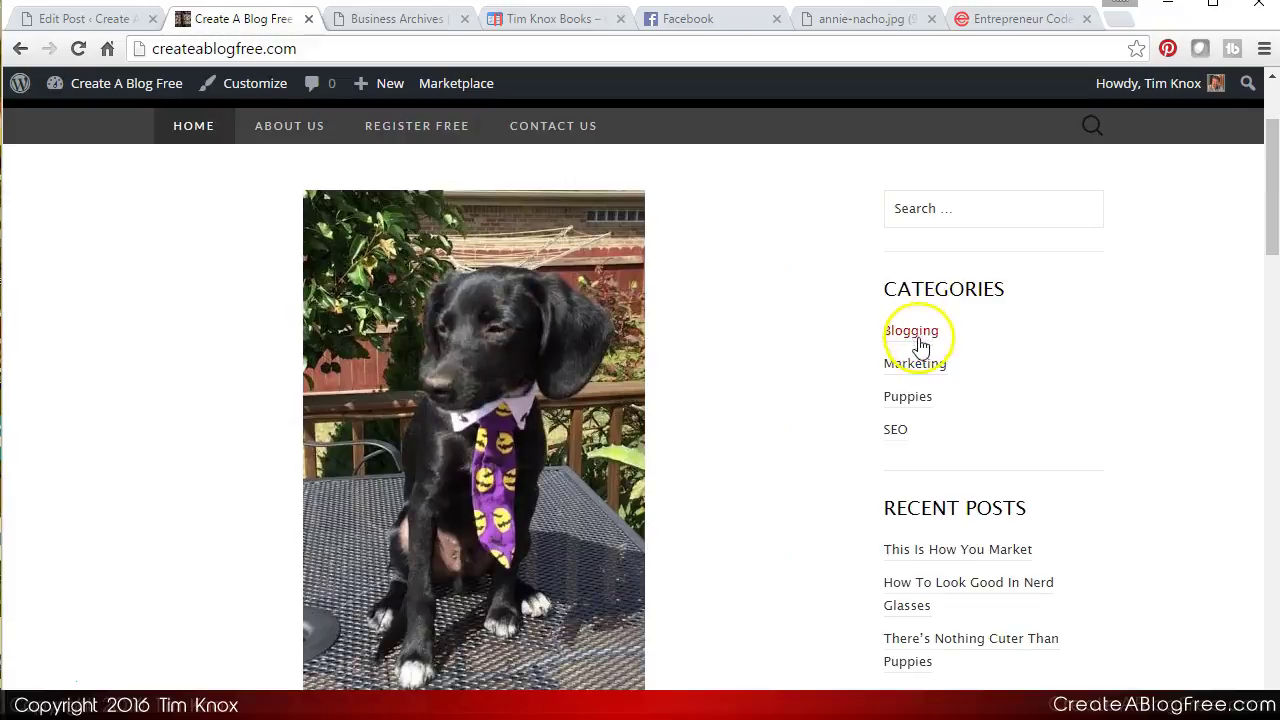
left_click(922, 368)
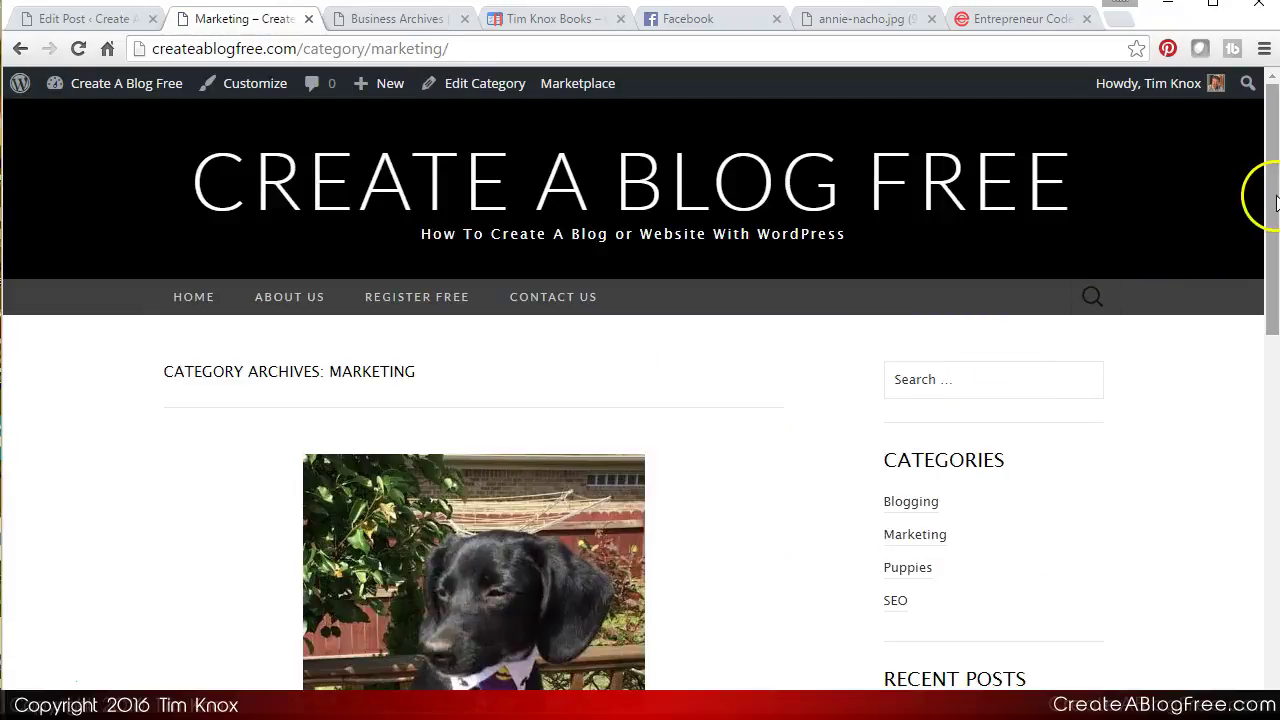
left_click_drag(1272, 212, 1253, 240)
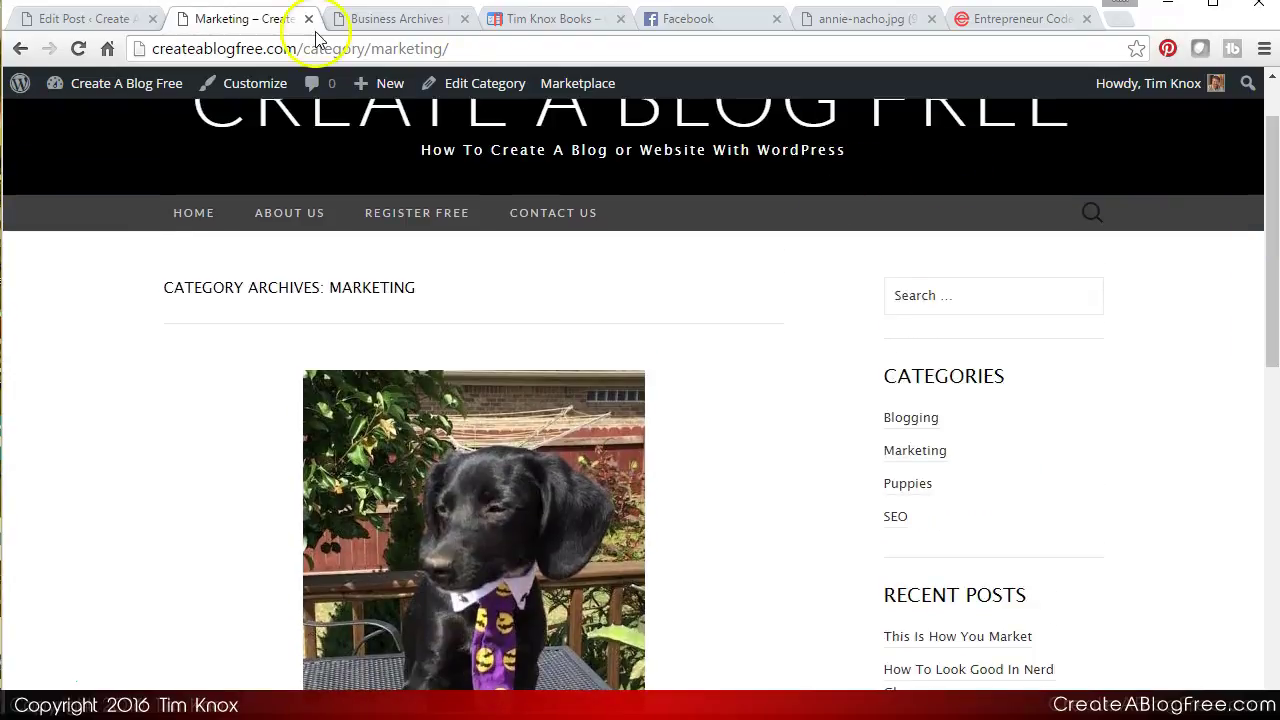
- Remove the dog featured image from 'This Is How You Market' and update the published post
left_click(77, 22)
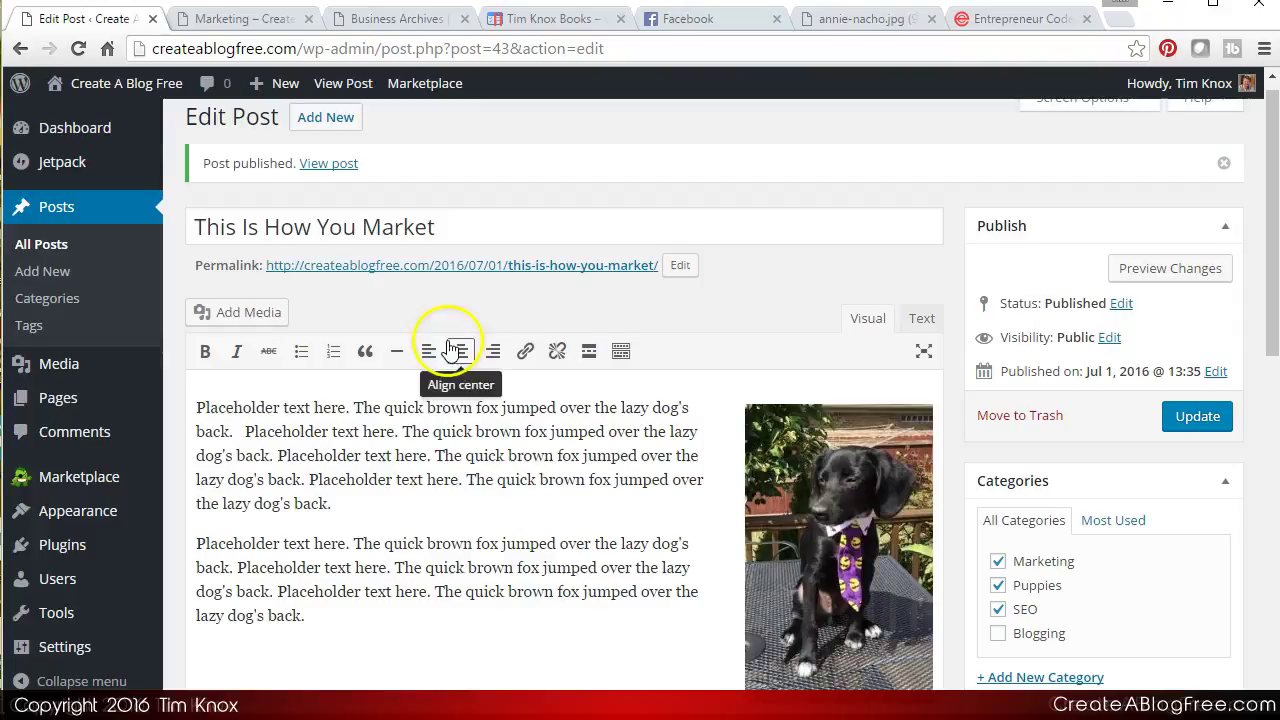
left_click(1270, 490)
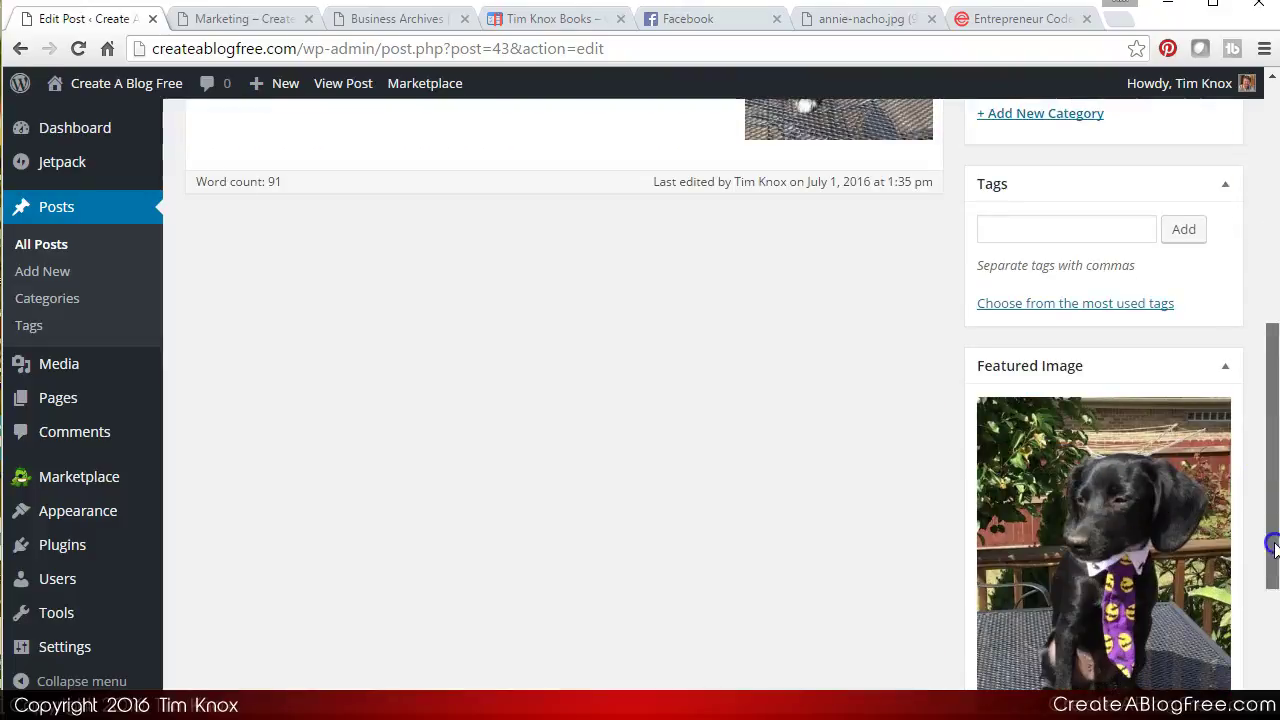
left_click_drag(1275, 540, 1269, 606)
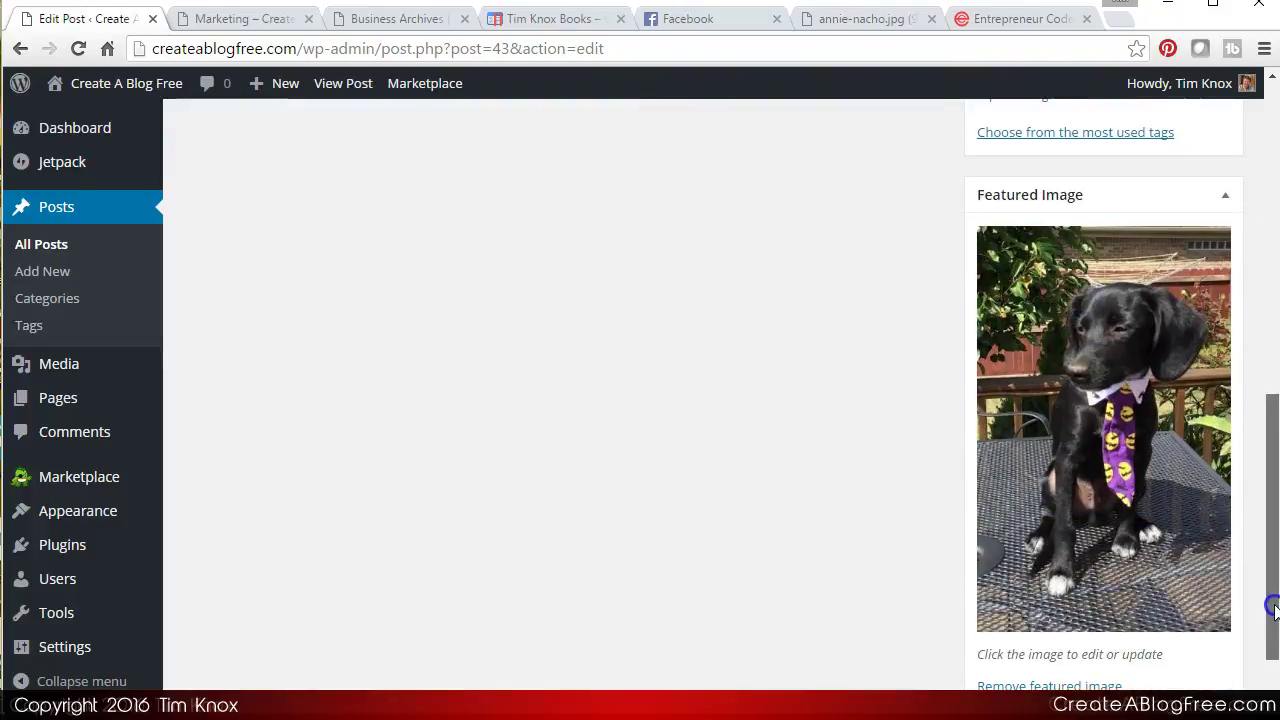
left_click(1074, 688)
left_click(1270, 157)
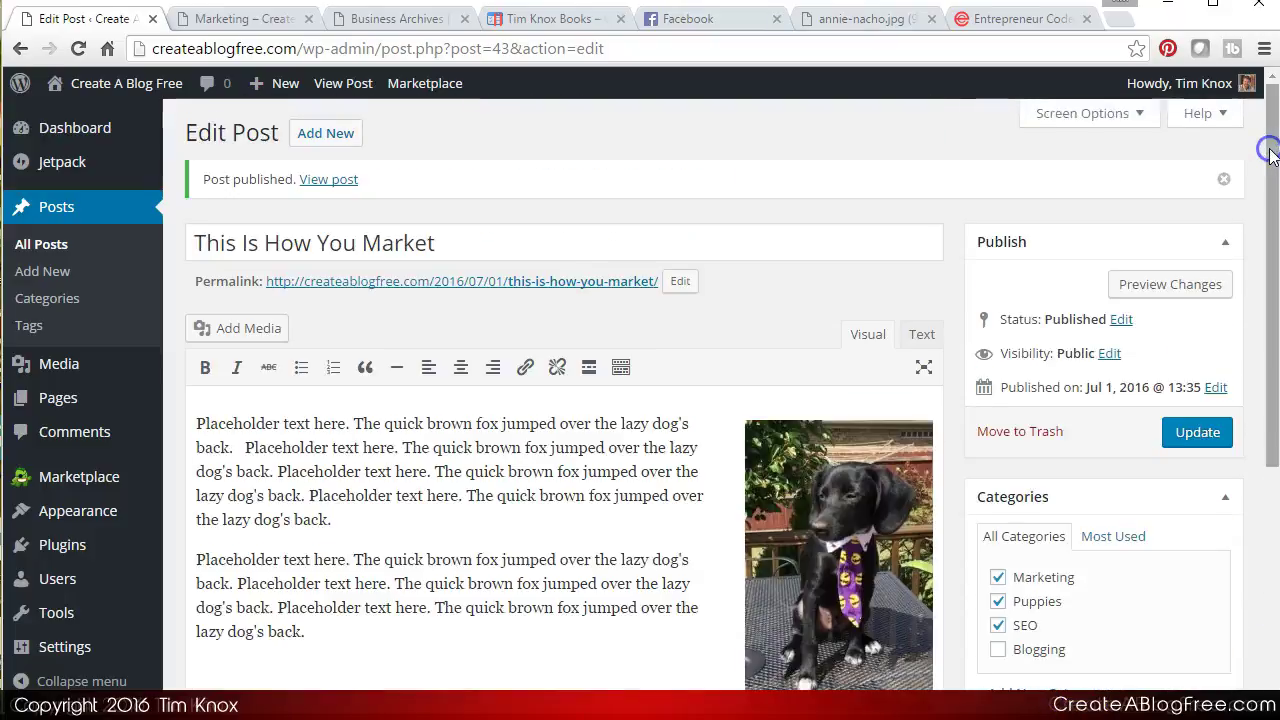
left_click(1194, 436)
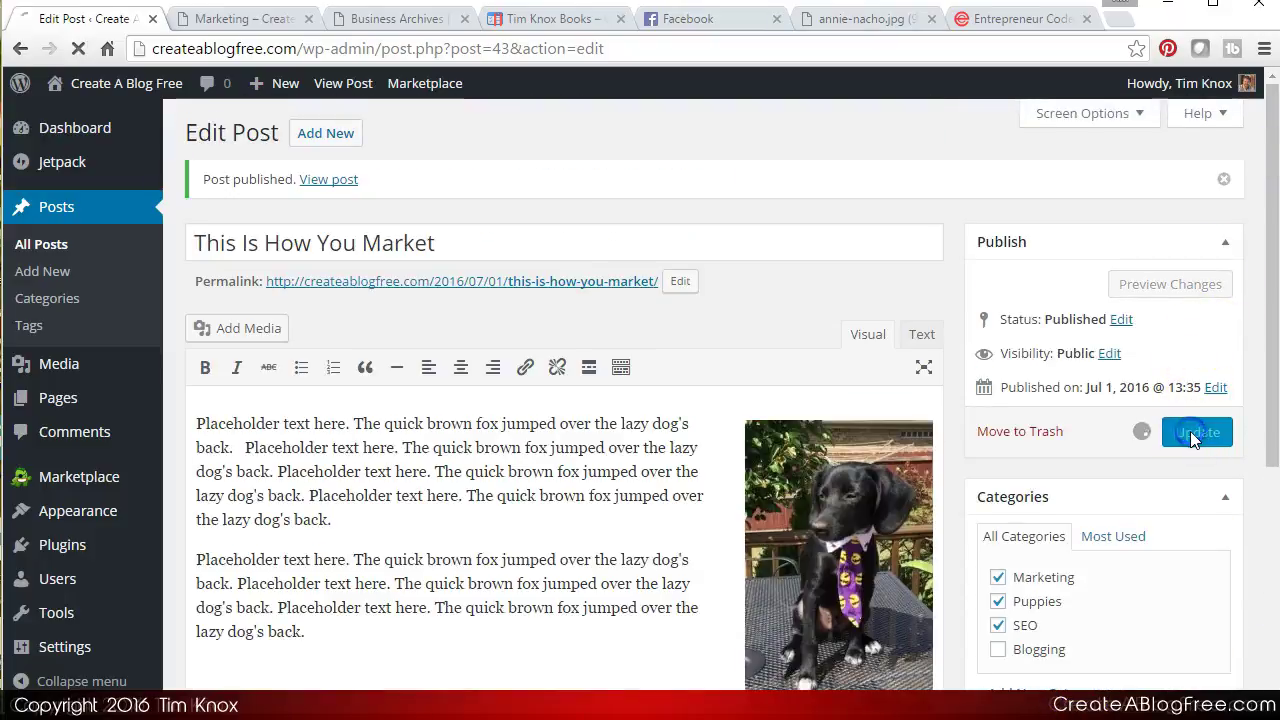
- Reload the blog home page and scroll through the post, now shown without its featured photo
left_click(232, 20)
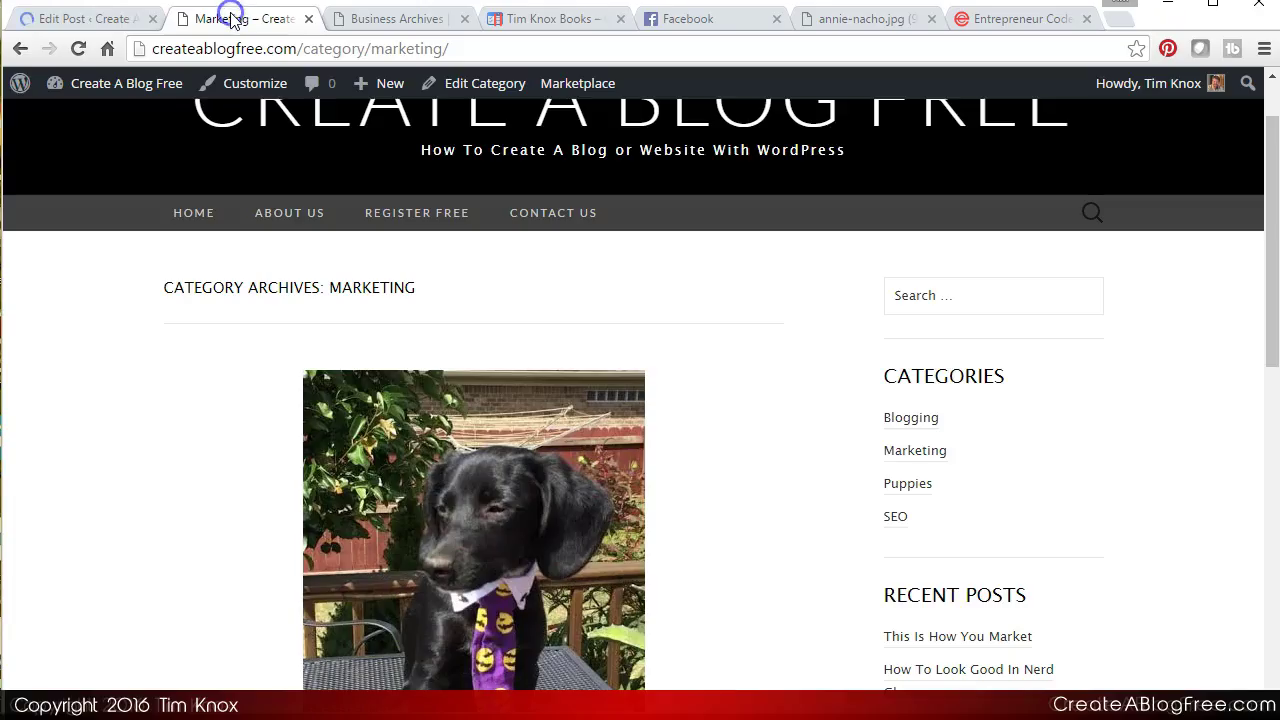
left_click(195, 216)
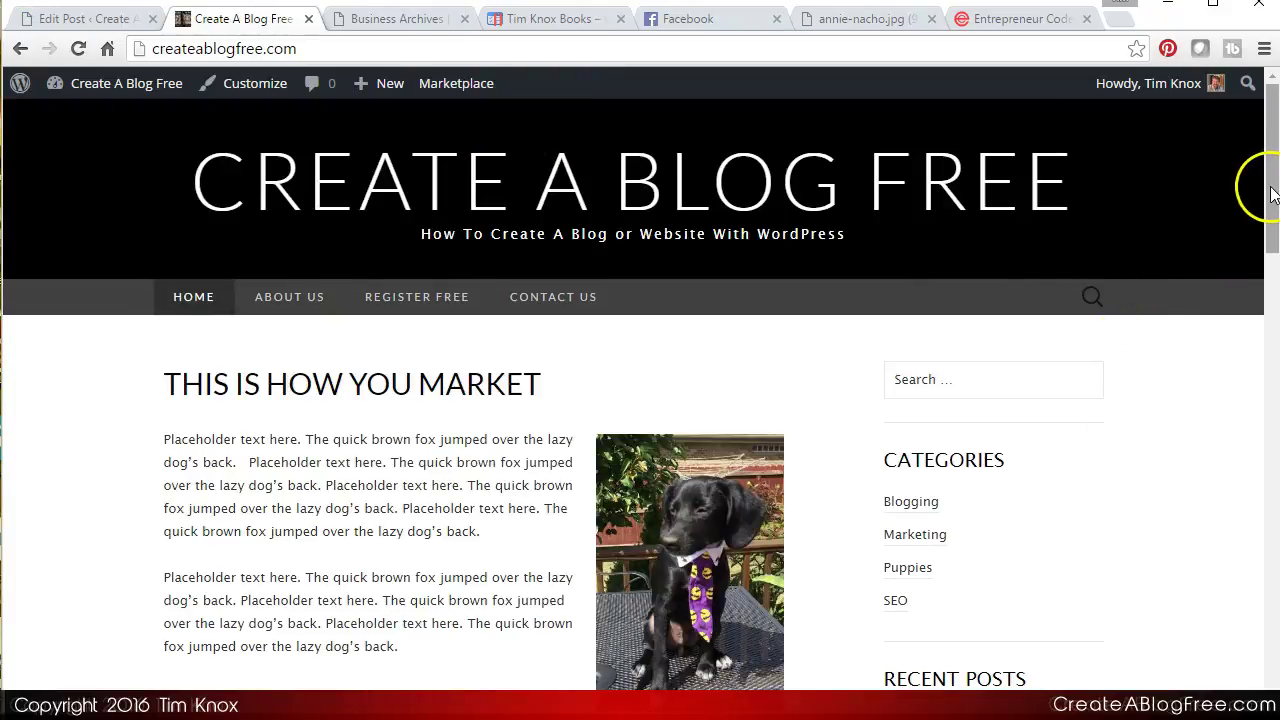
left_click_drag(1273, 193, 1273, 250)
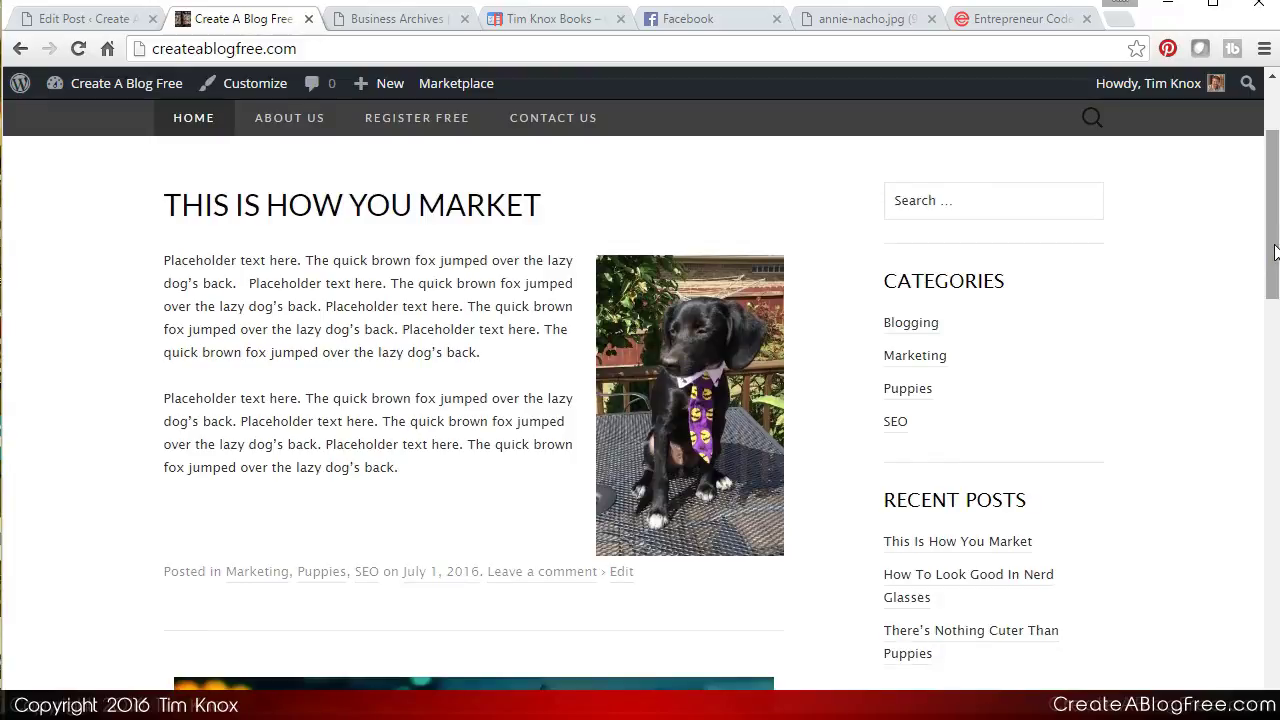
left_click_drag(1274, 252, 1274, 346)
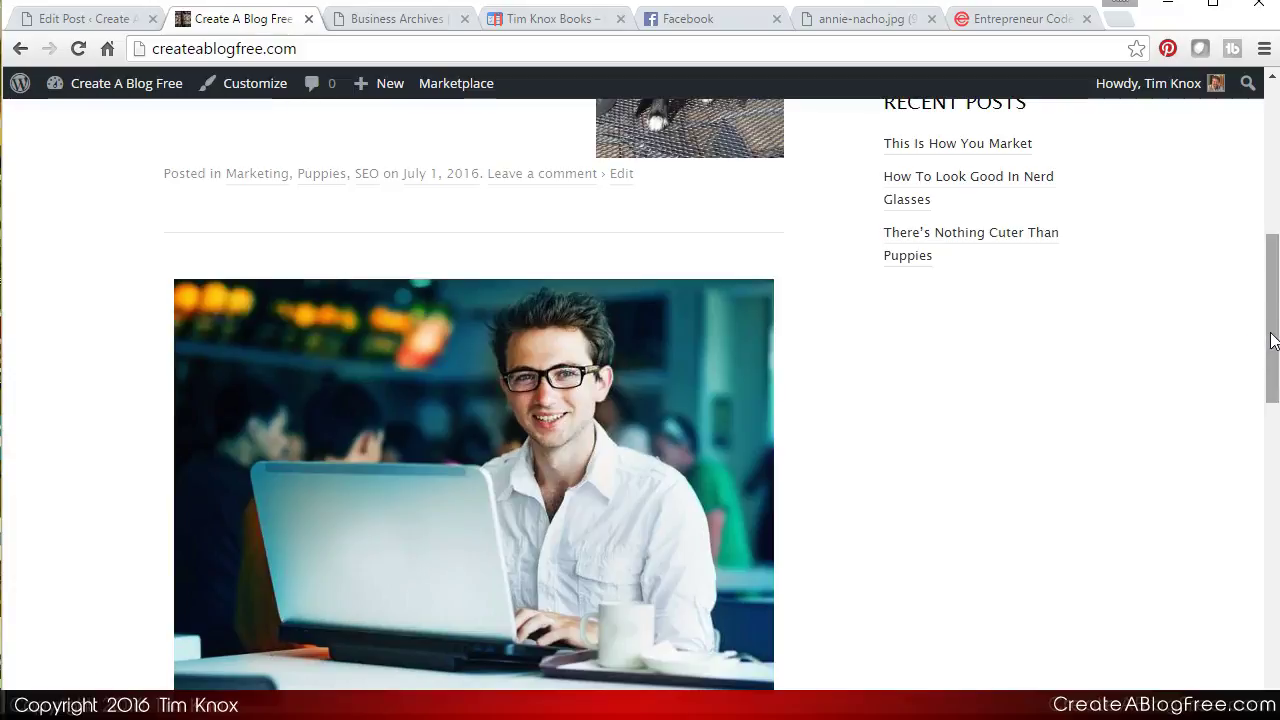
left_click_drag(1274, 340, 1266, 222)
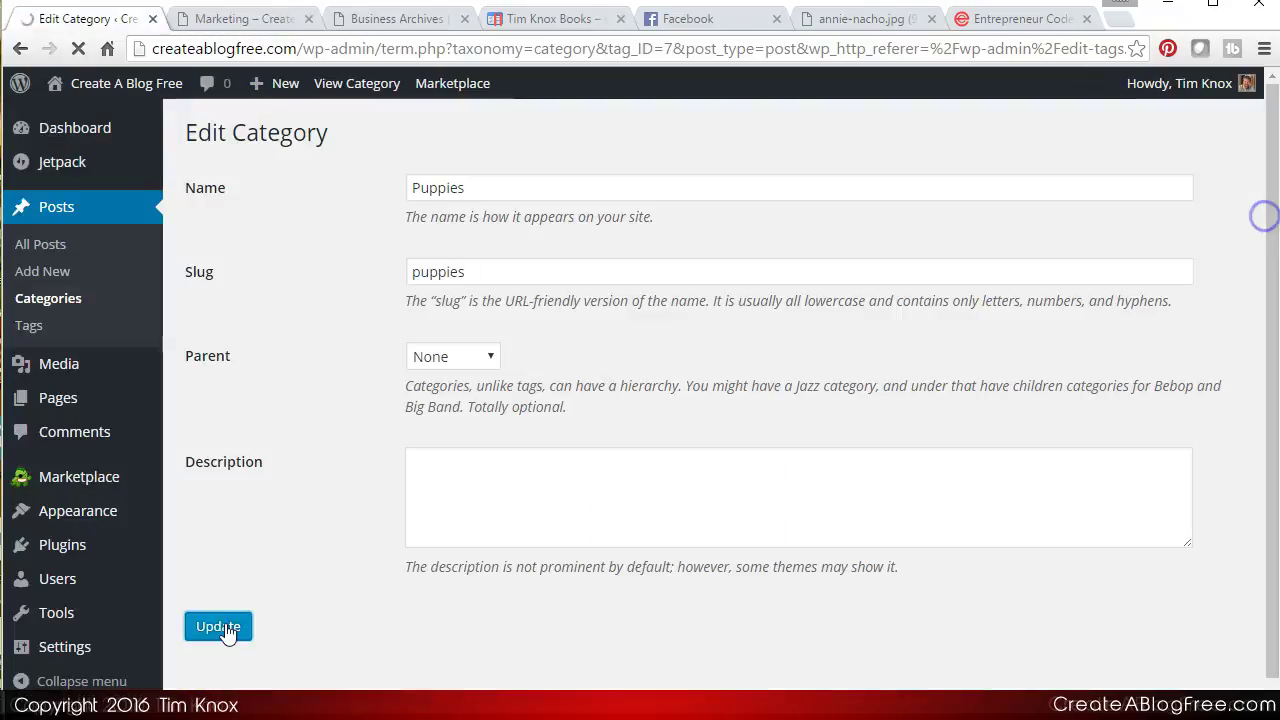
- Save the Puppies category, review the category list, then view the Blogging category archive
left_click(214, 628)
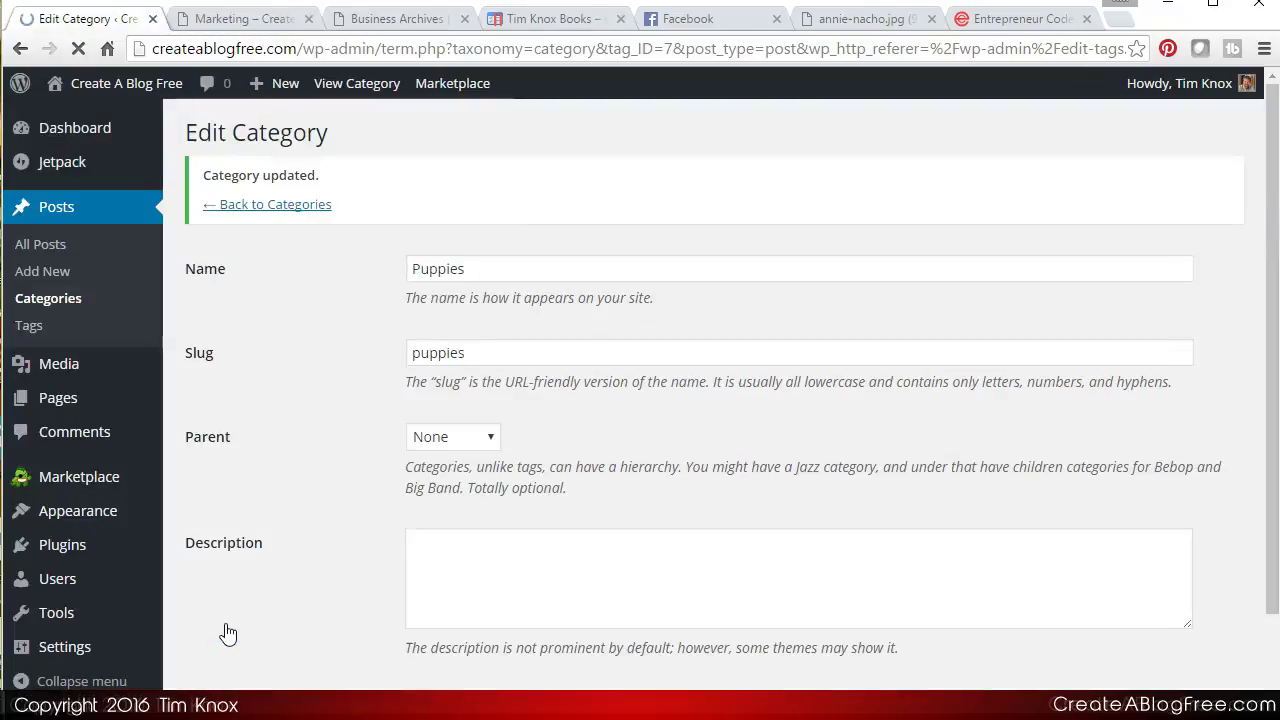
left_click(72, 300)
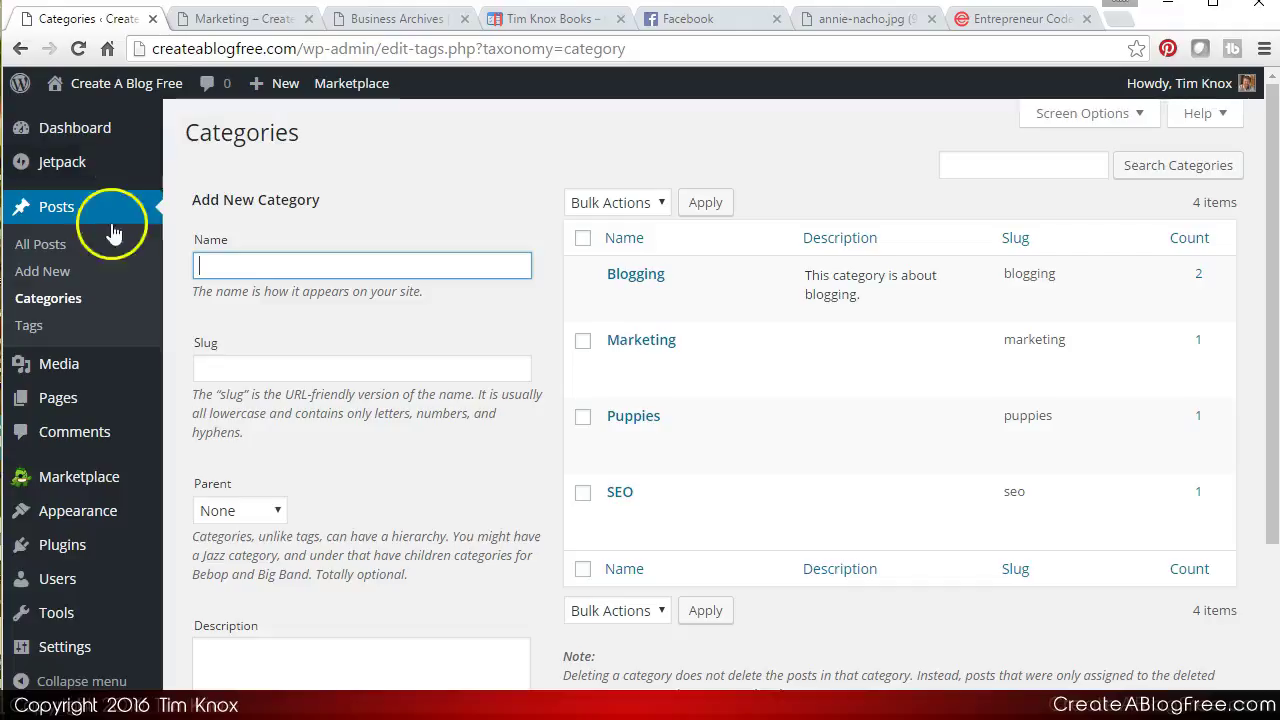
left_click(240, 22)
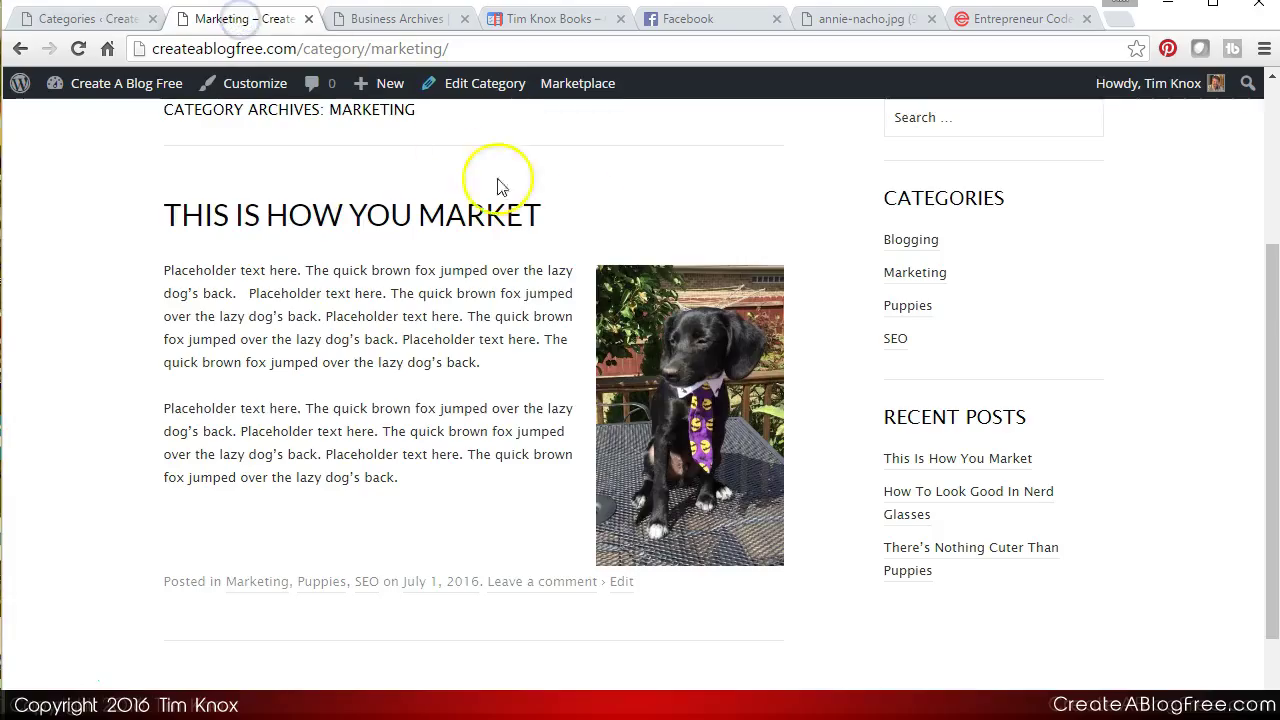
left_click(926, 245)
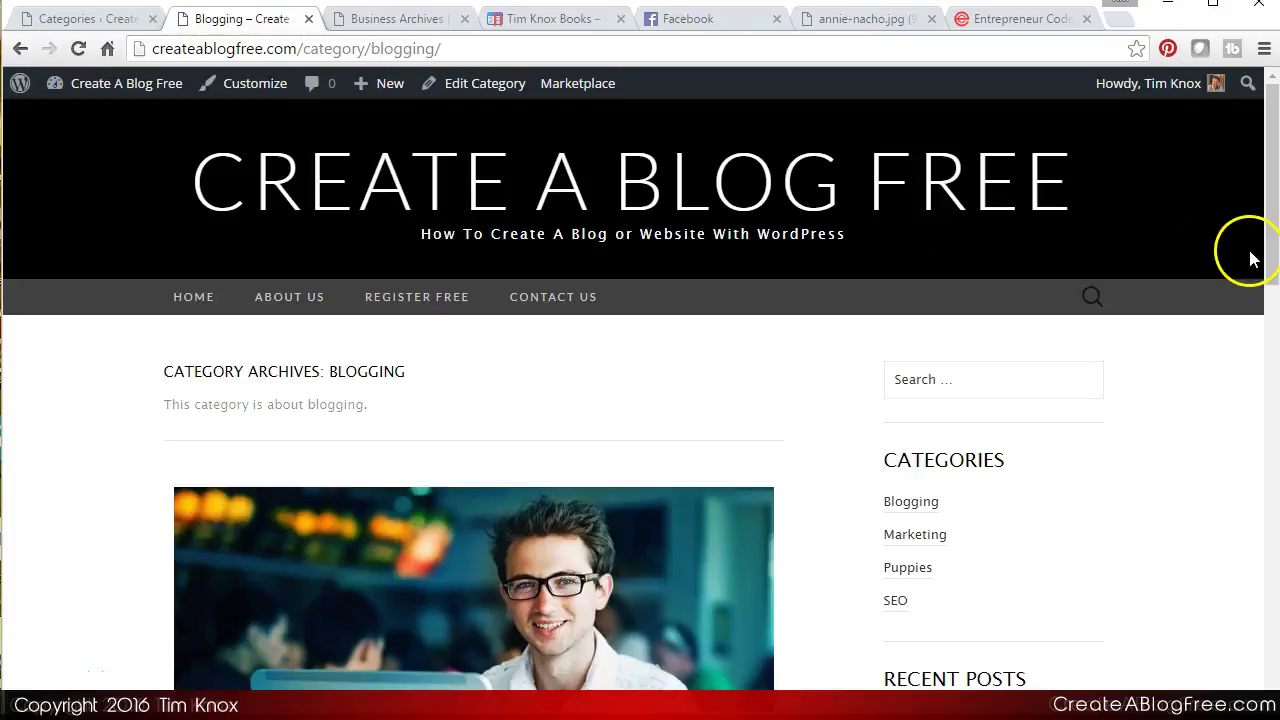
mouse_move(1270, 191)
left_mouse_down()
mouse_move(1272, 258)
mouse_move(1268, 206)
left_mouse_up()
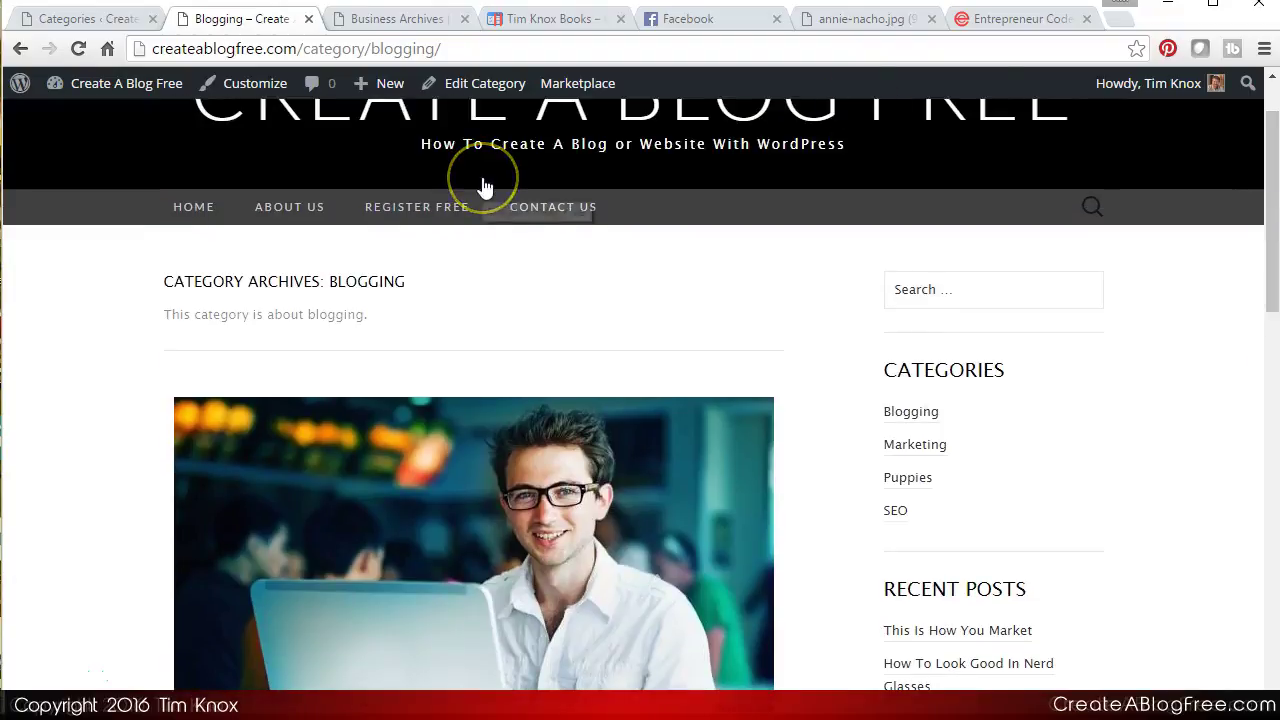